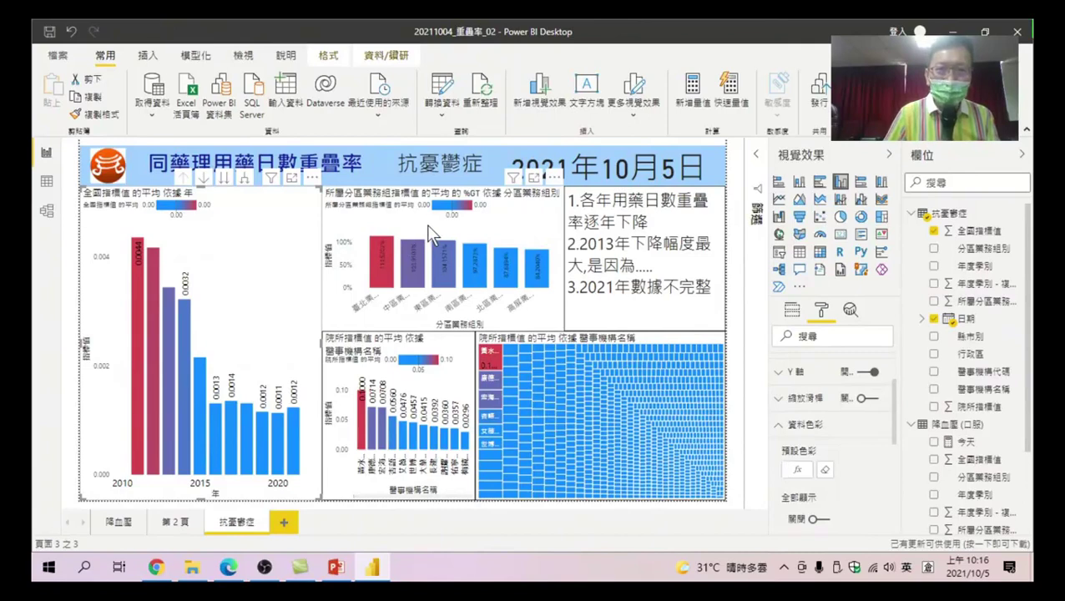
Go from the PowerPoint title slide to the 抗憂鬱症 report page and select the region bar chart.
left_click(426, 224)
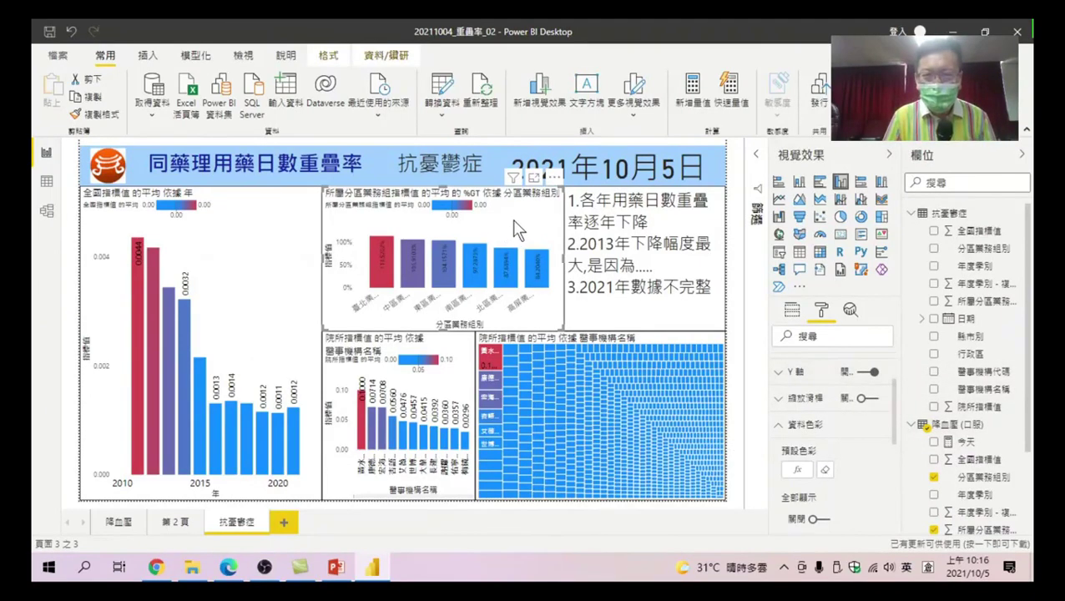
Re-add 分區業務組別 and 所屬分區業務組指標值 to the region chart, summarizing the value as Average.
left_click(792, 309)
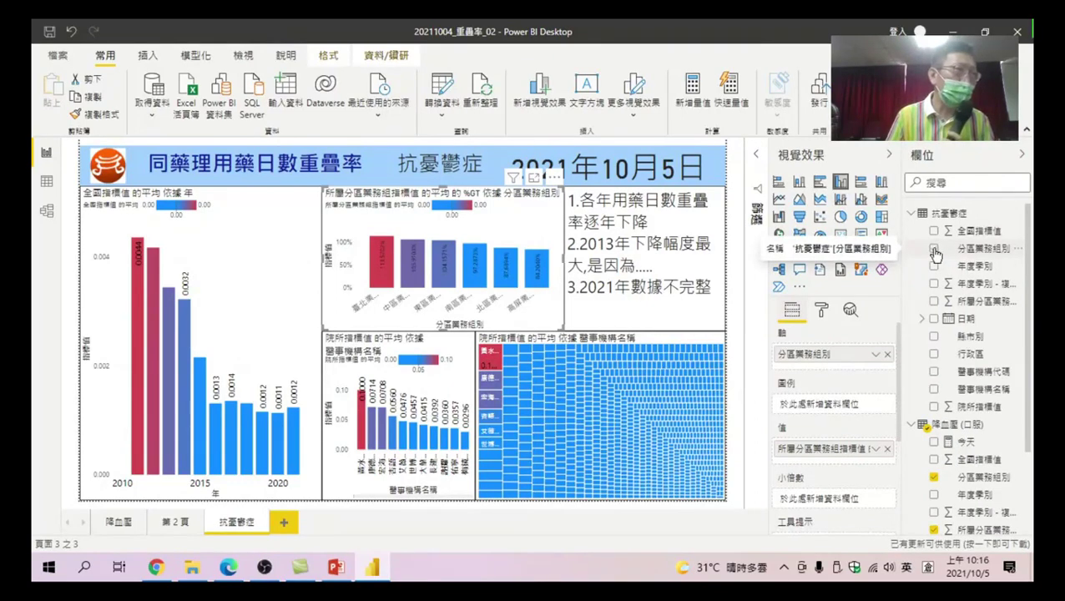
left_click(887, 356)
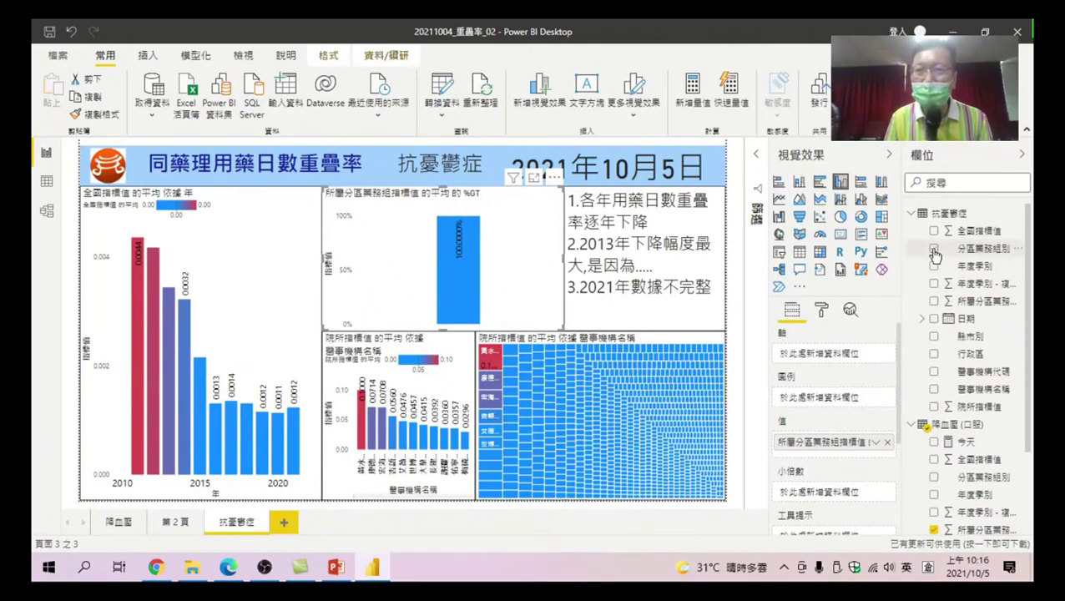
left_click(935, 252)
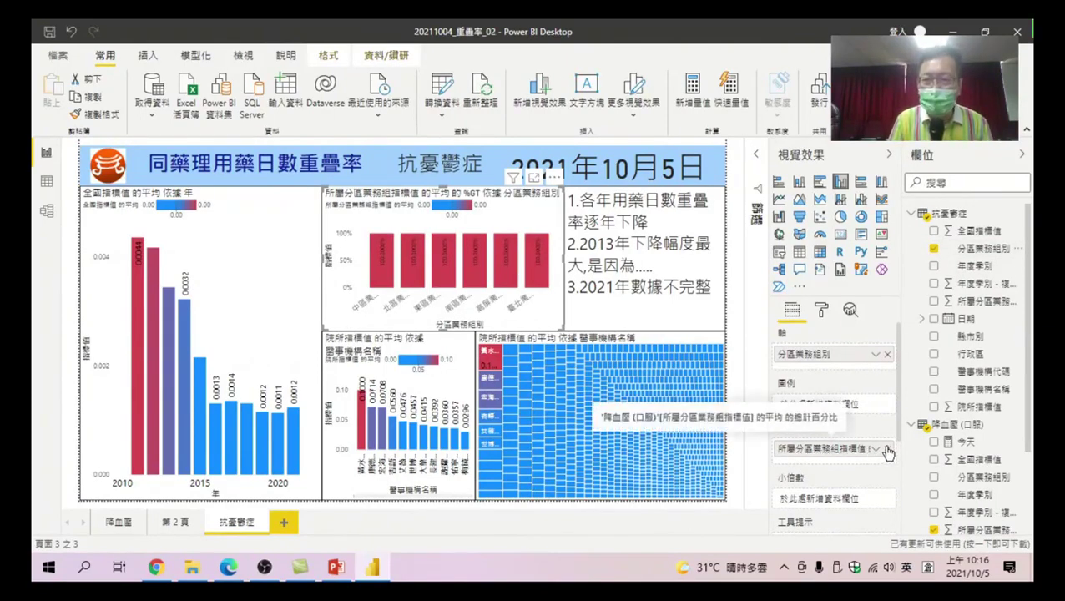
left_click(887, 449)
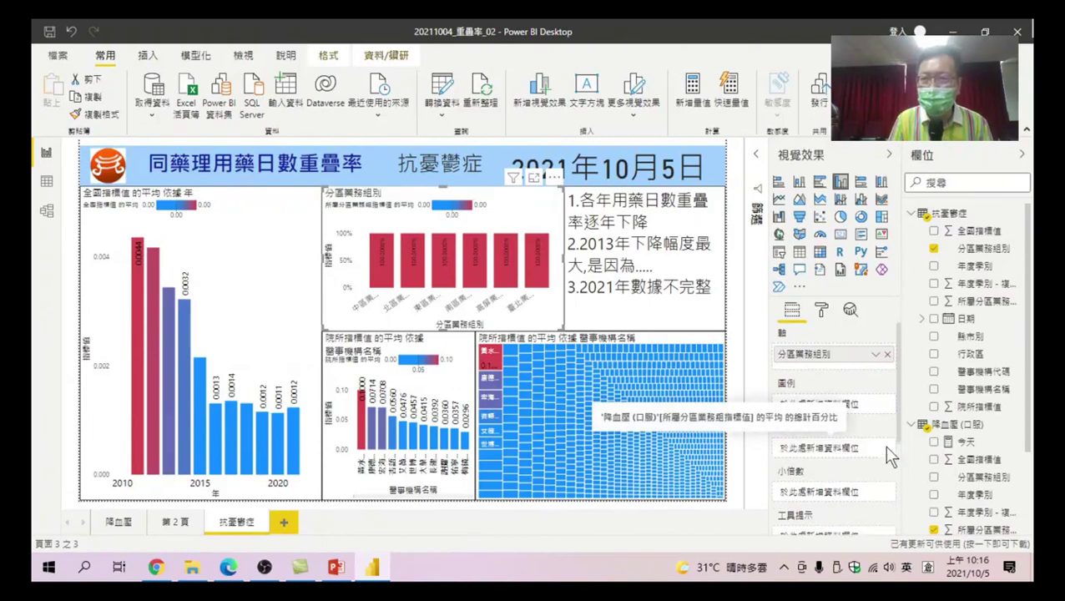
left_click(934, 302)
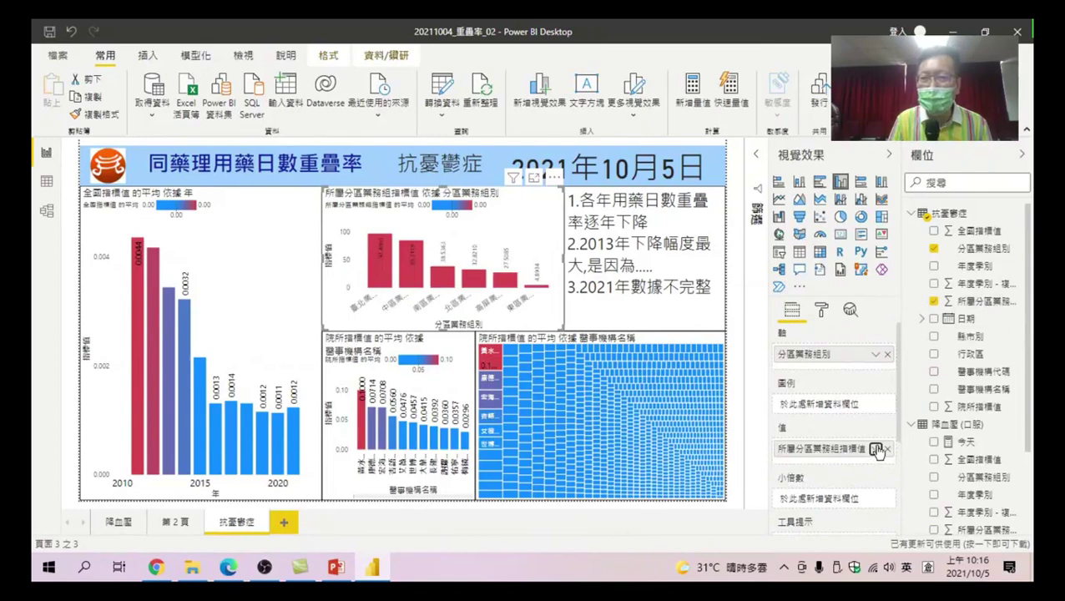
left_click(876, 450)
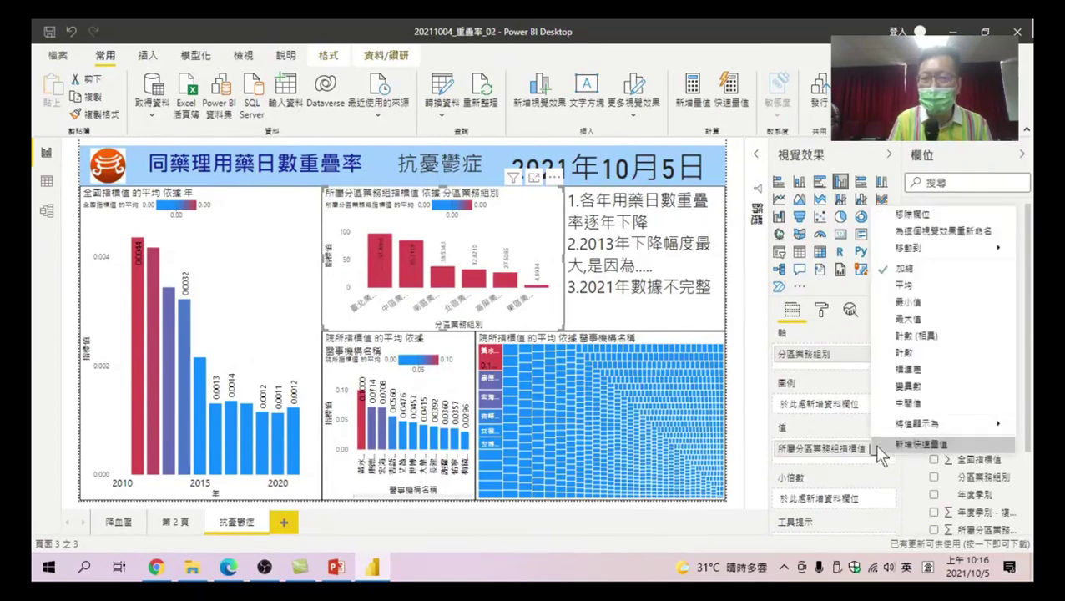
left_click(906, 287)
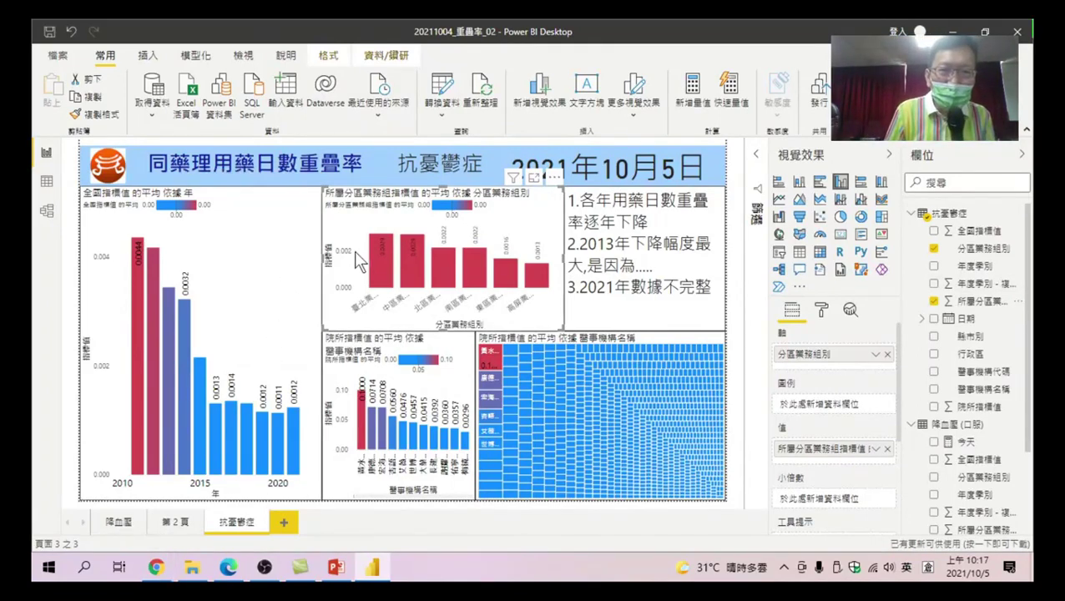
Compare the 降血壓 and 抗憂鬱症 pages, then select the hospital bar chart on 降血壓.
left_click(120, 522)
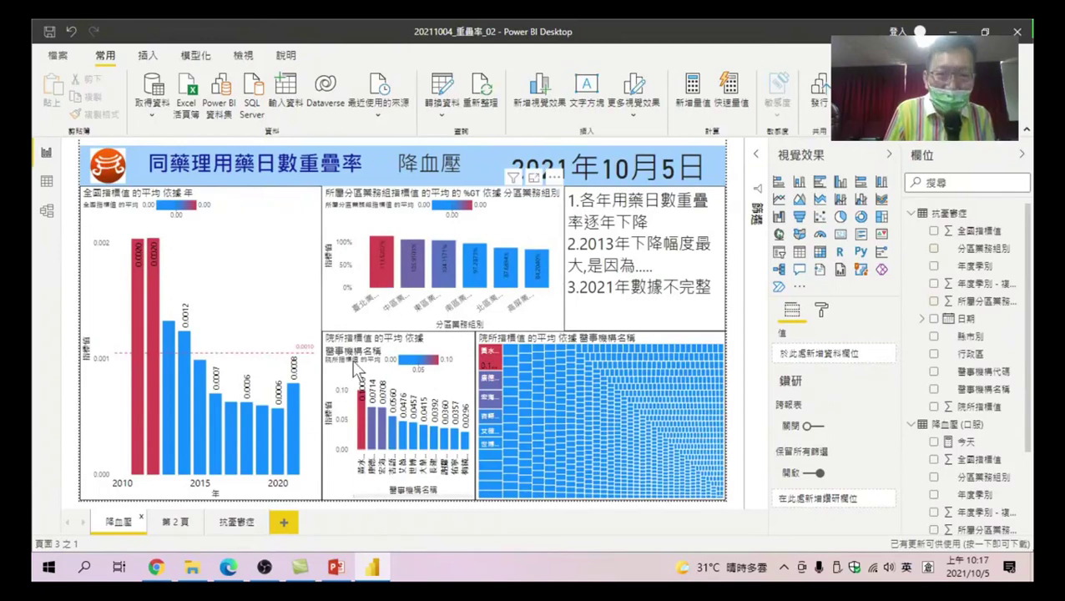
left_click(233, 521)
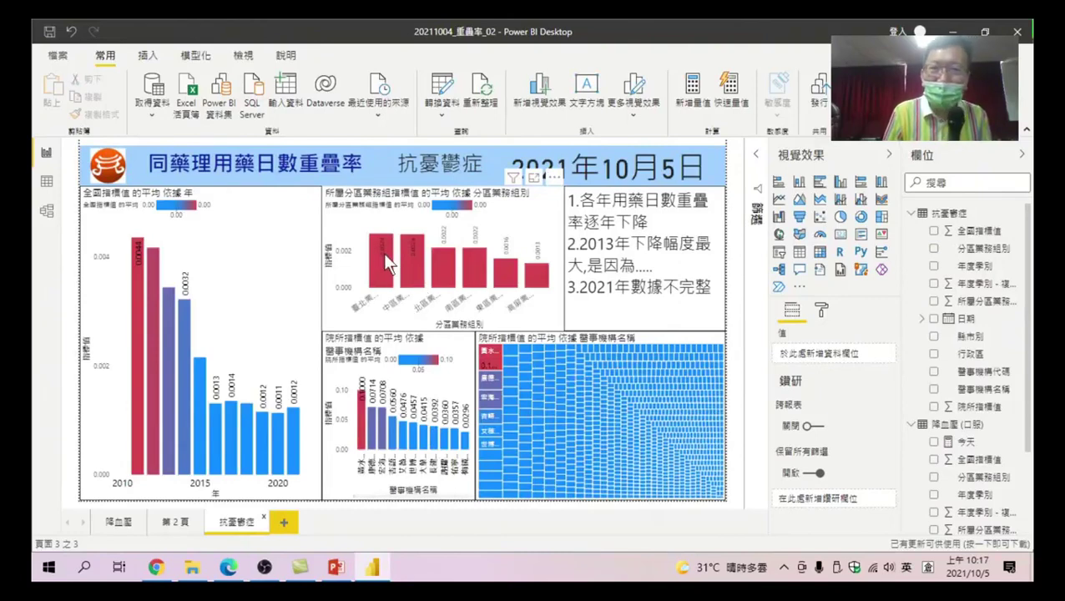
mouse_move(384, 268)
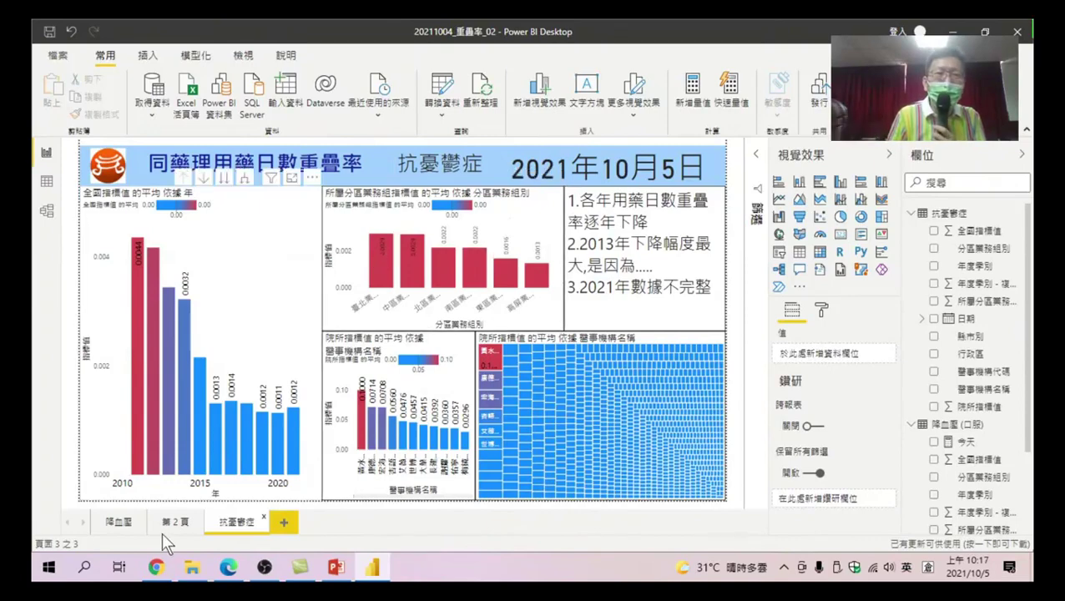
left_click(118, 522)
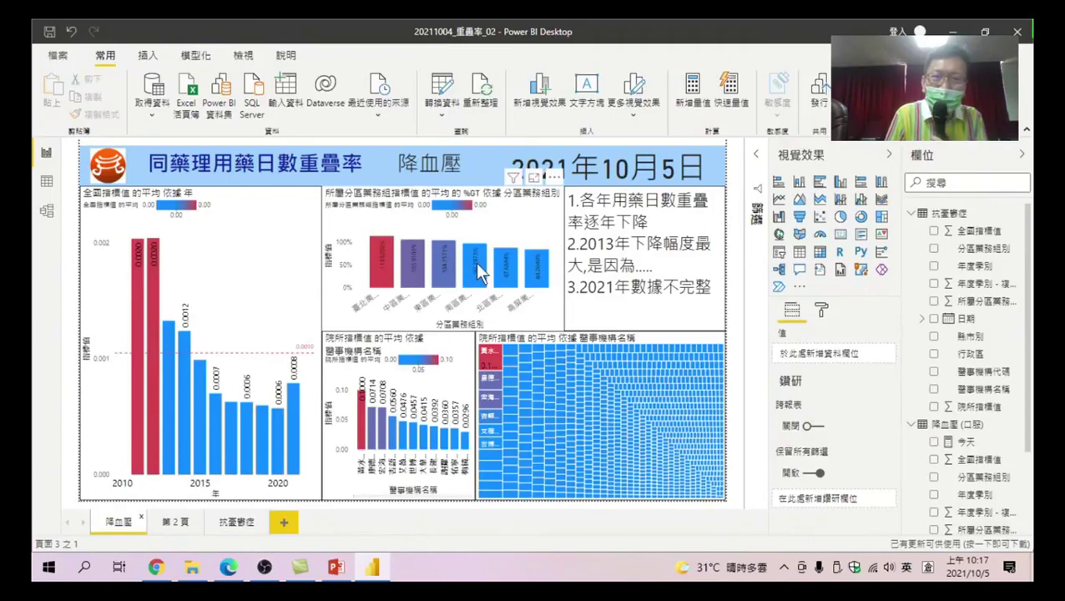
mouse_move(475, 262)
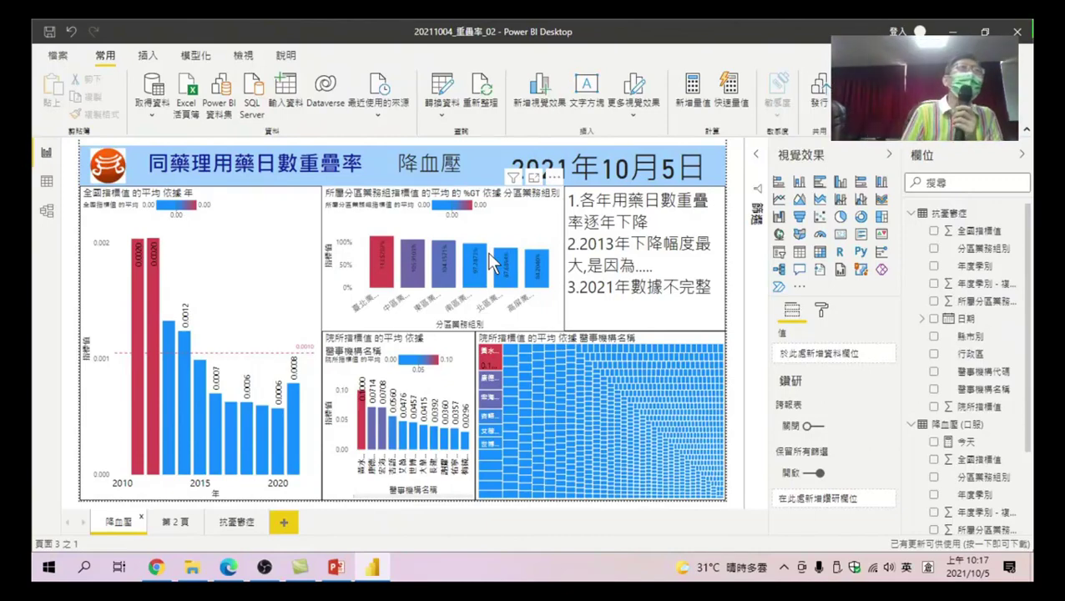
left_click(452, 373)
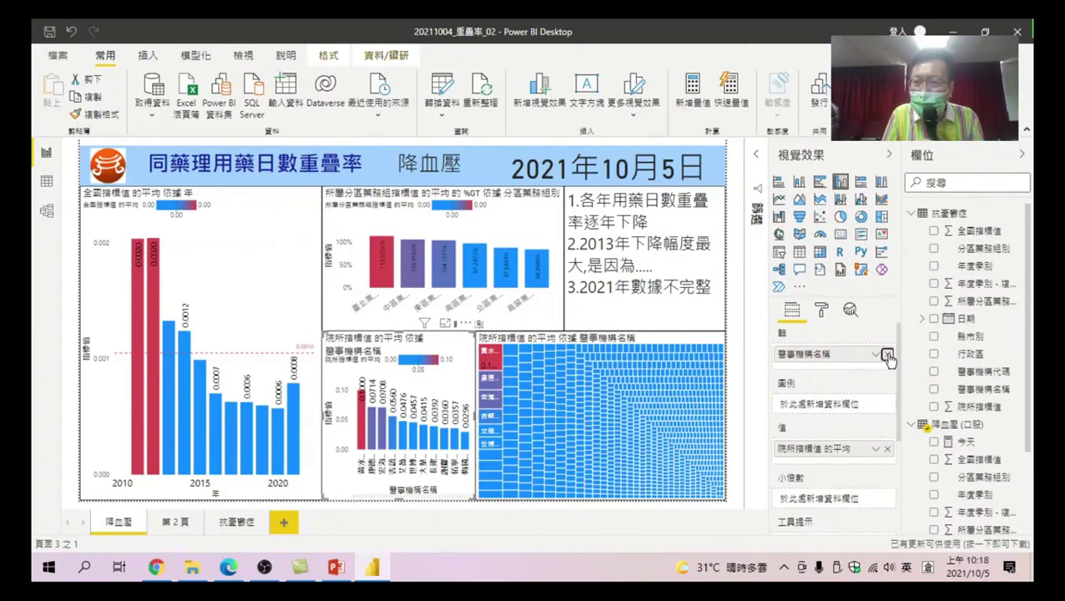
Set the hospital chart's axis to 醫事機構名稱, after briefly trying 醫事機構代碼.
left_click(888, 355)
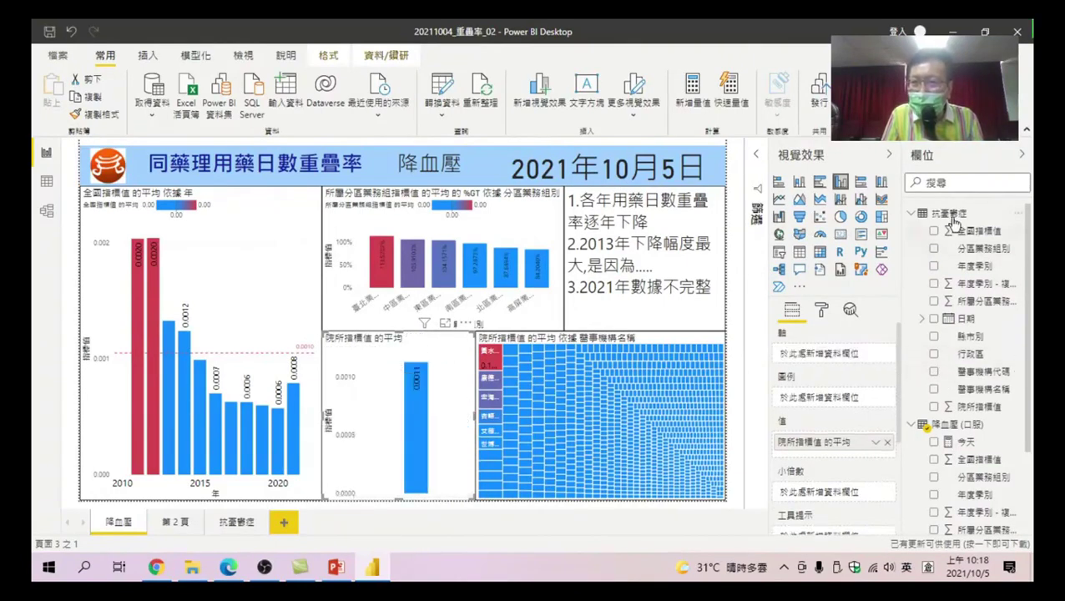
left_click_drag(968, 372, 935, 380)
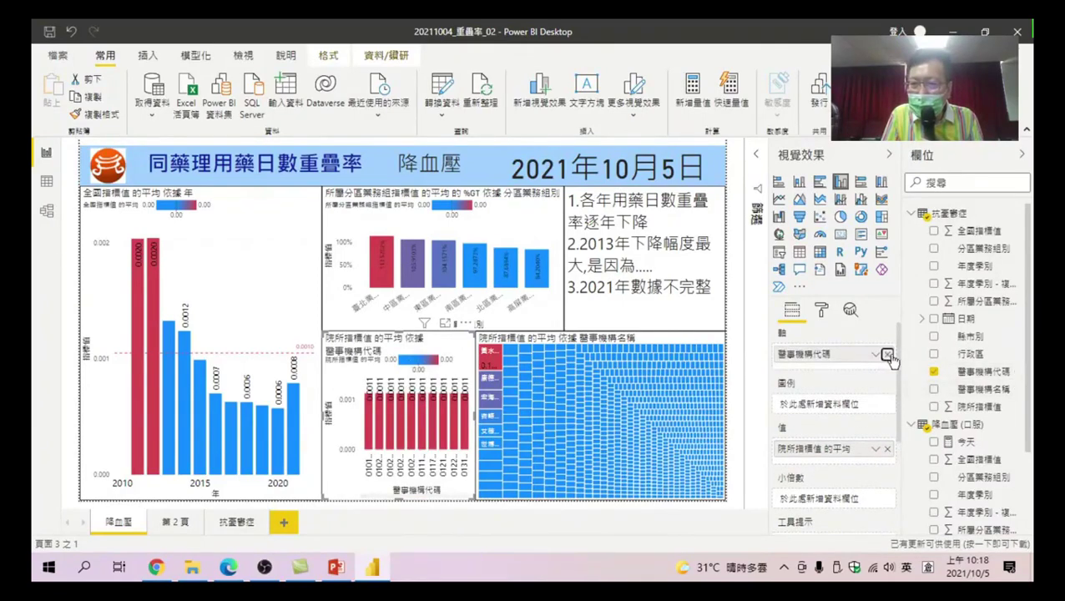
left_click(887, 355)
left_click(934, 390)
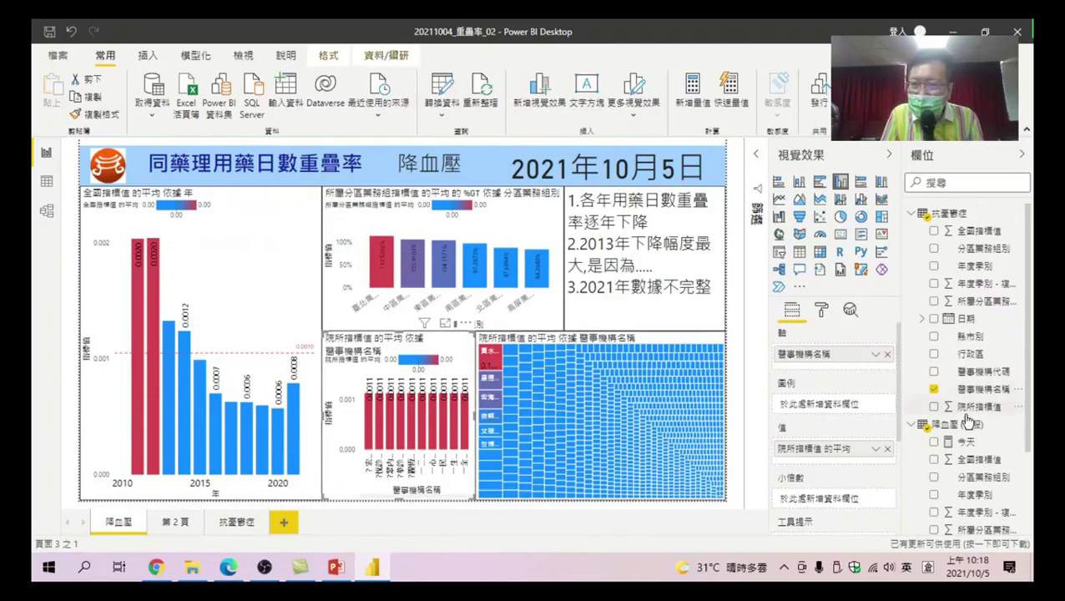
Replace the chart's value with the 抗憂鬱症 table's 院所指標值, summarized as Average.
scroll(968, 418, "down", 3)
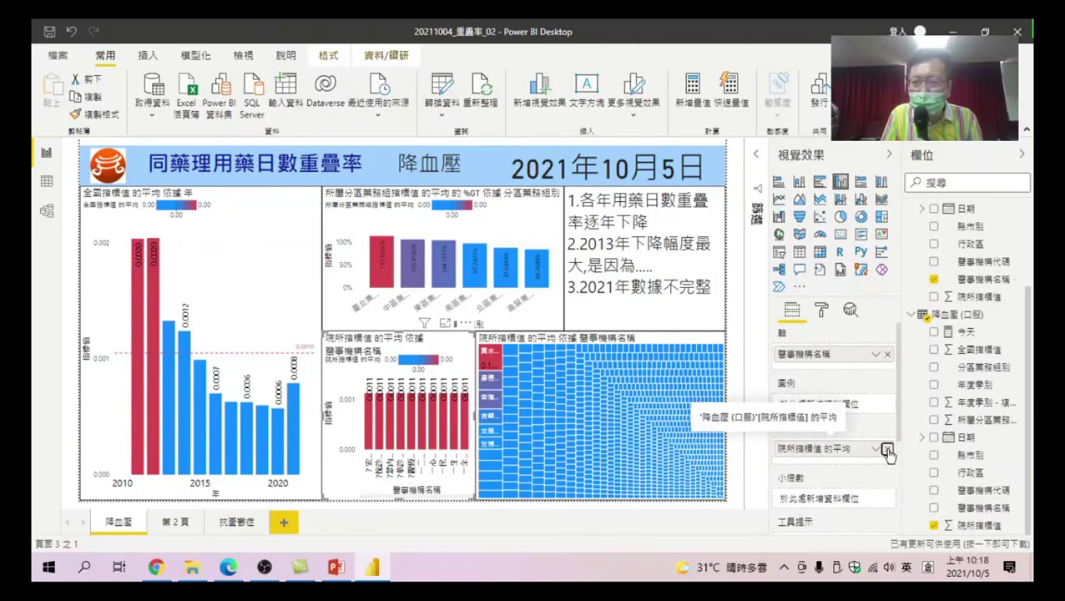
left_click(887, 449)
scroll(956, 376, "up", 3)
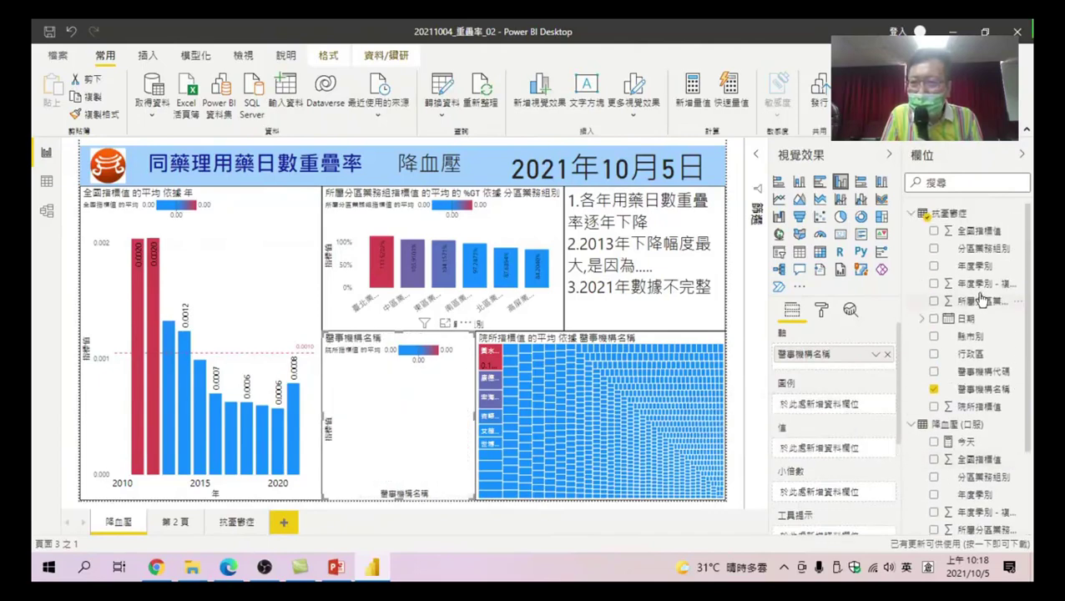
left_click(932, 407)
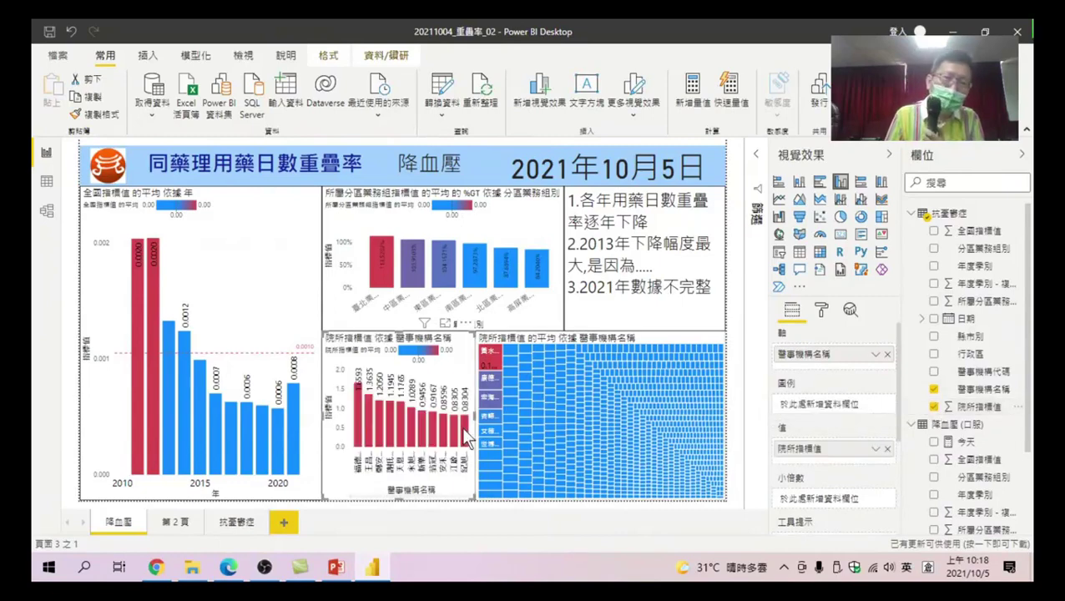
mouse_move(358, 416)
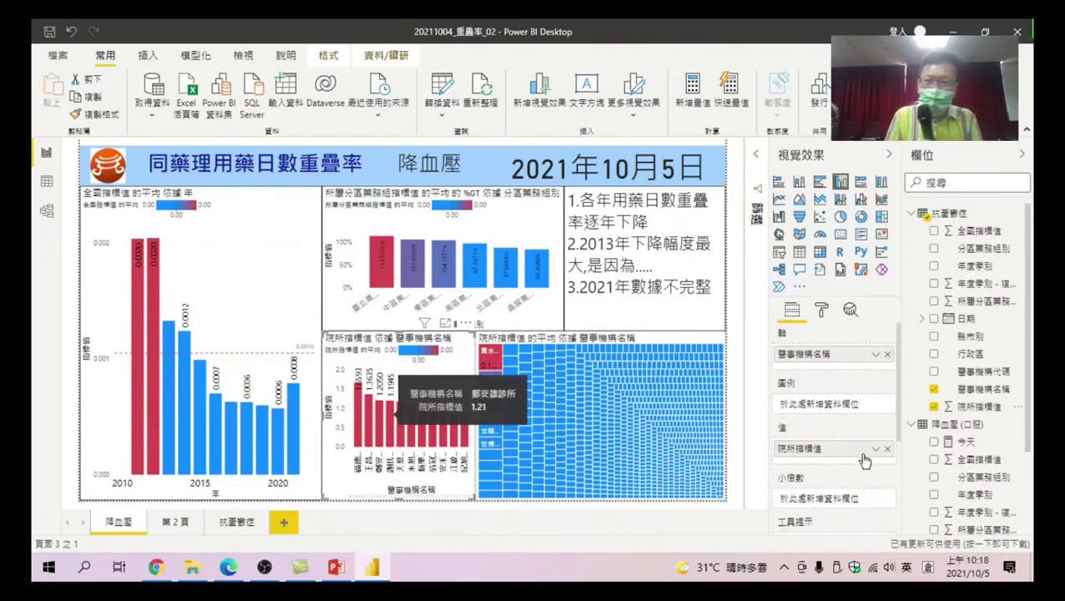
left_click(875, 452)
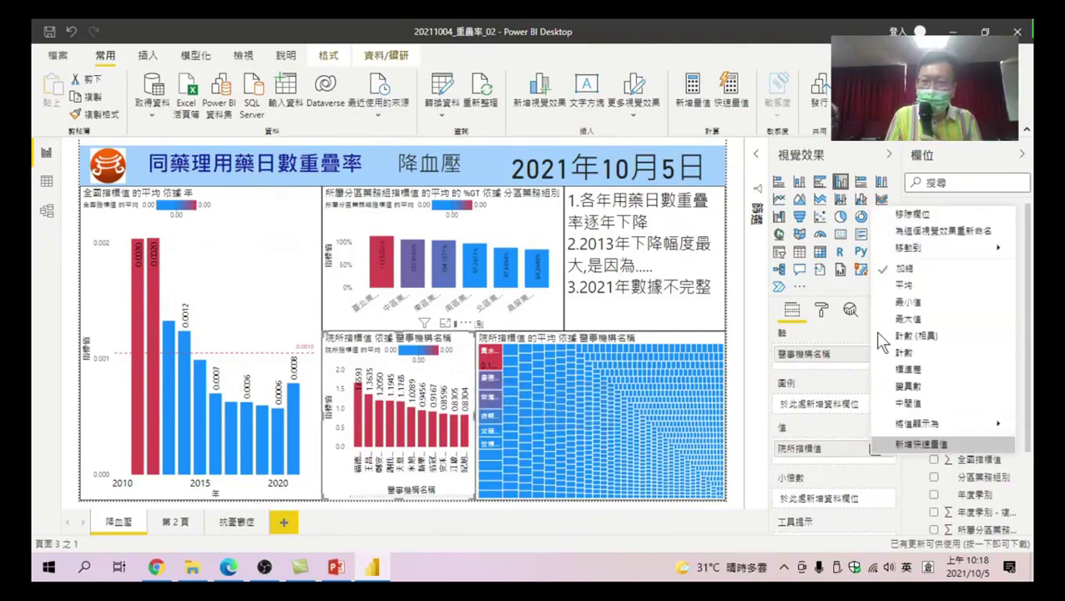
left_click(895, 287)
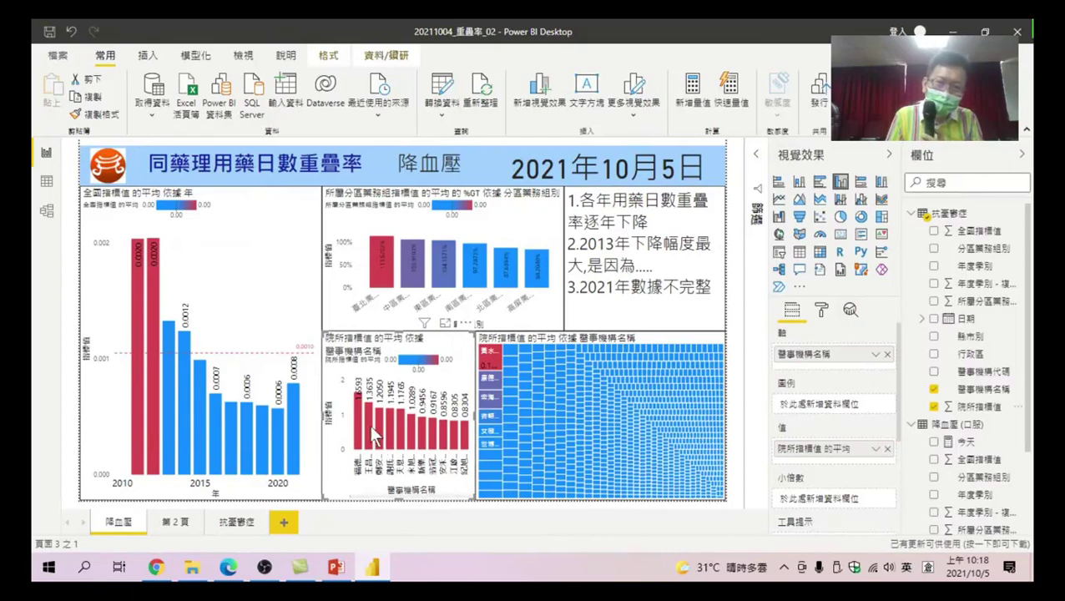
mouse_move(360, 407)
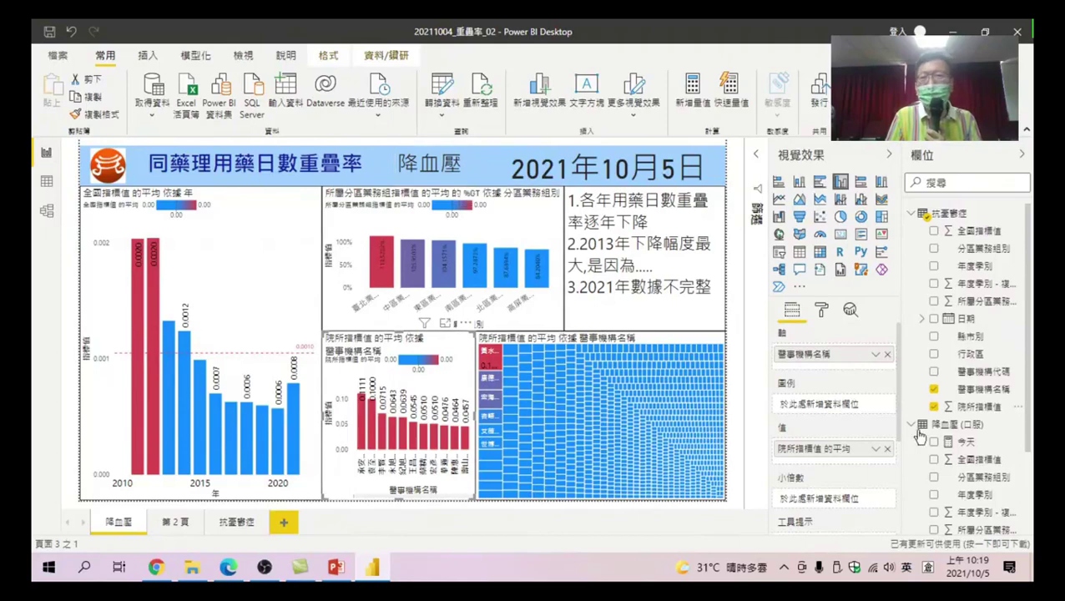
Undo the last six edits to the 降血壓 institution chart.
left_click(74, 33)
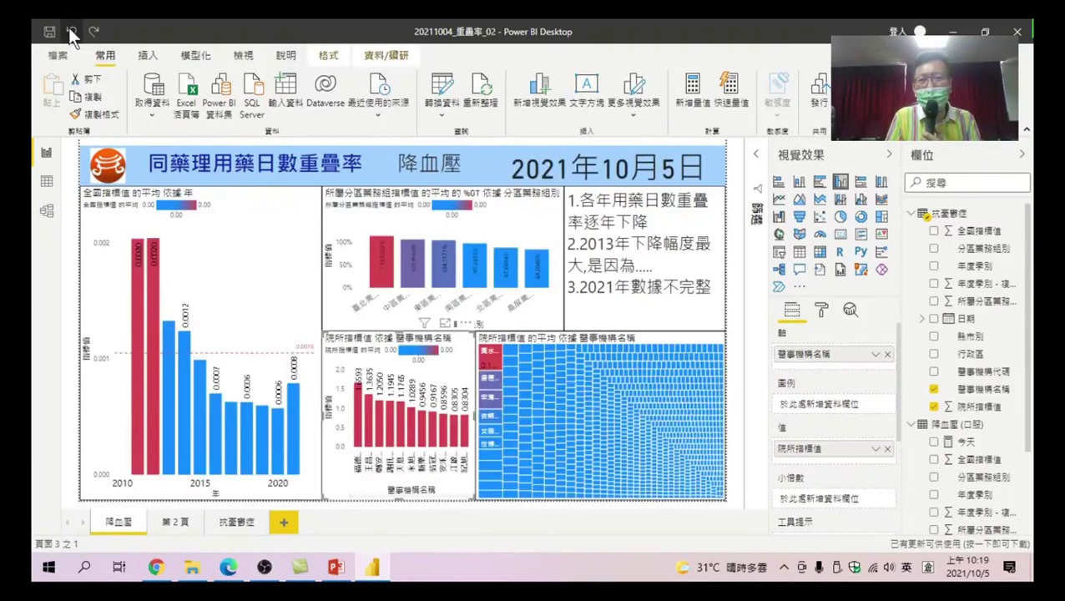
left_click(70, 34)
left_click(72, 30)
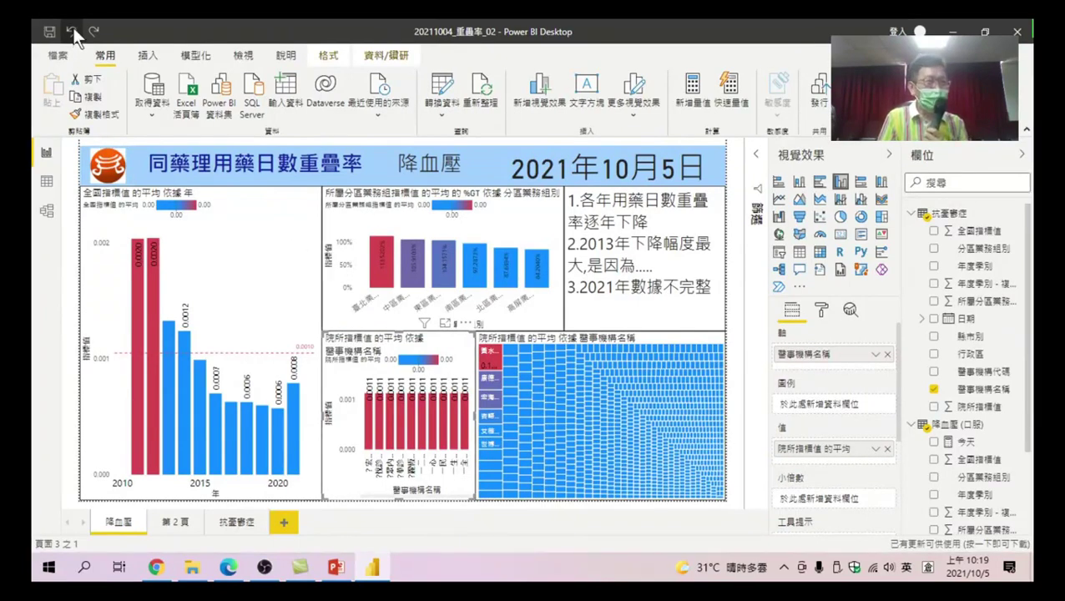
left_click(74, 33)
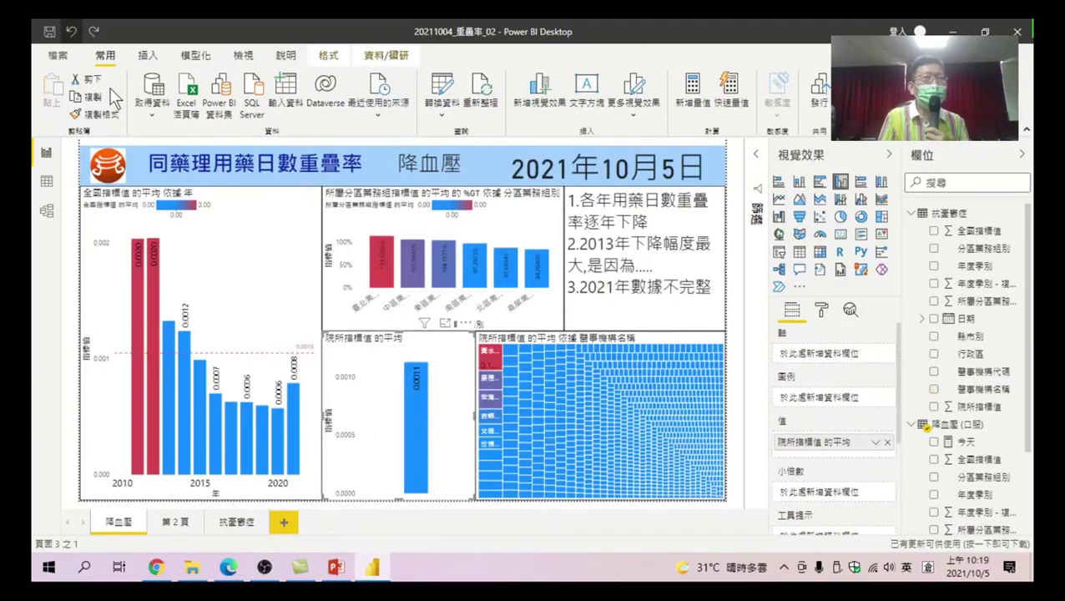
left_click(72, 33)
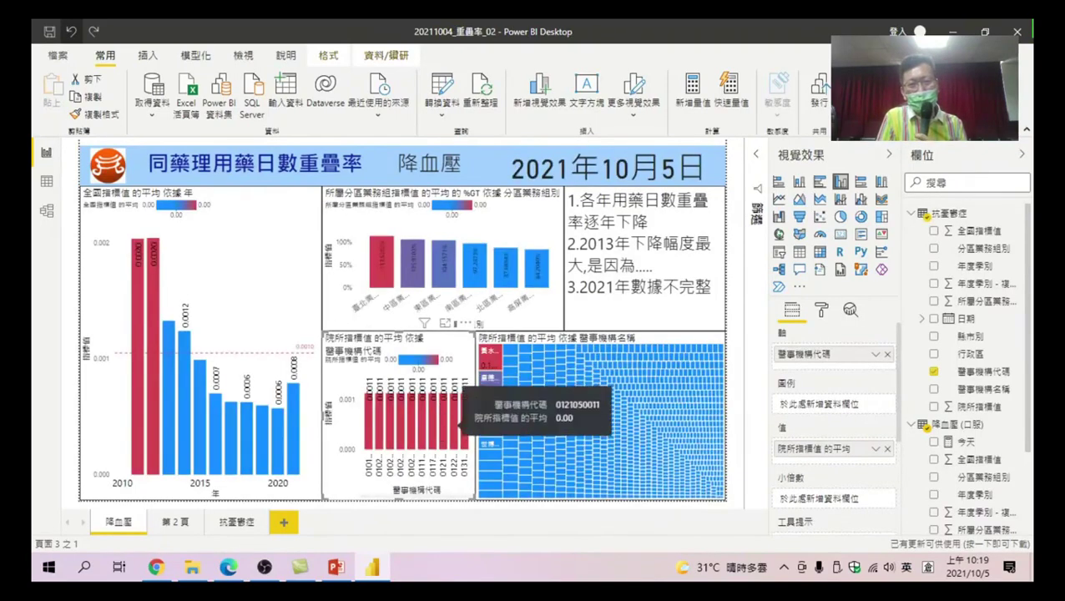
left_click(73, 34)
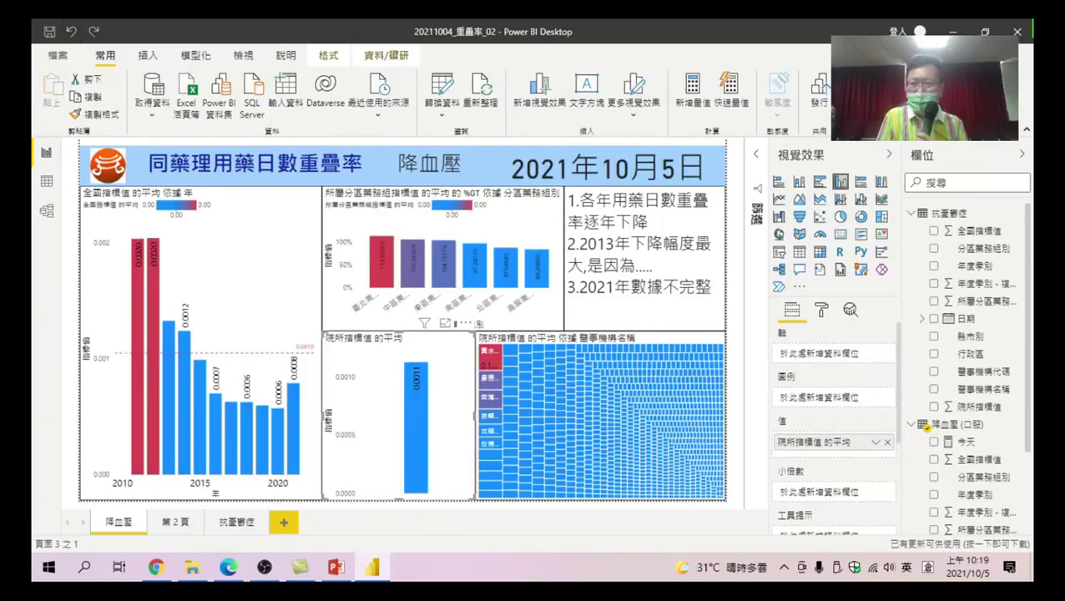
Add 醫事機構名稱 to the axis to break average 院所指標值 down by institution.
scroll(968, 376, "down", 3)
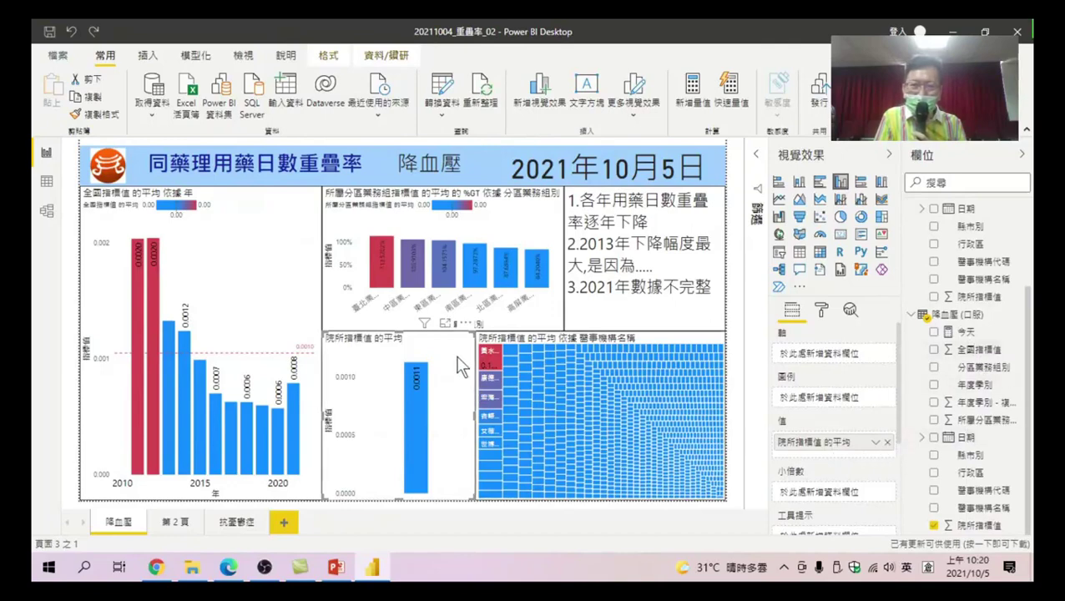
mouse_move(951, 367)
left_mouse_down()
mouse_move(809, 360)
mouse_move(818, 380)
left_mouse_up()
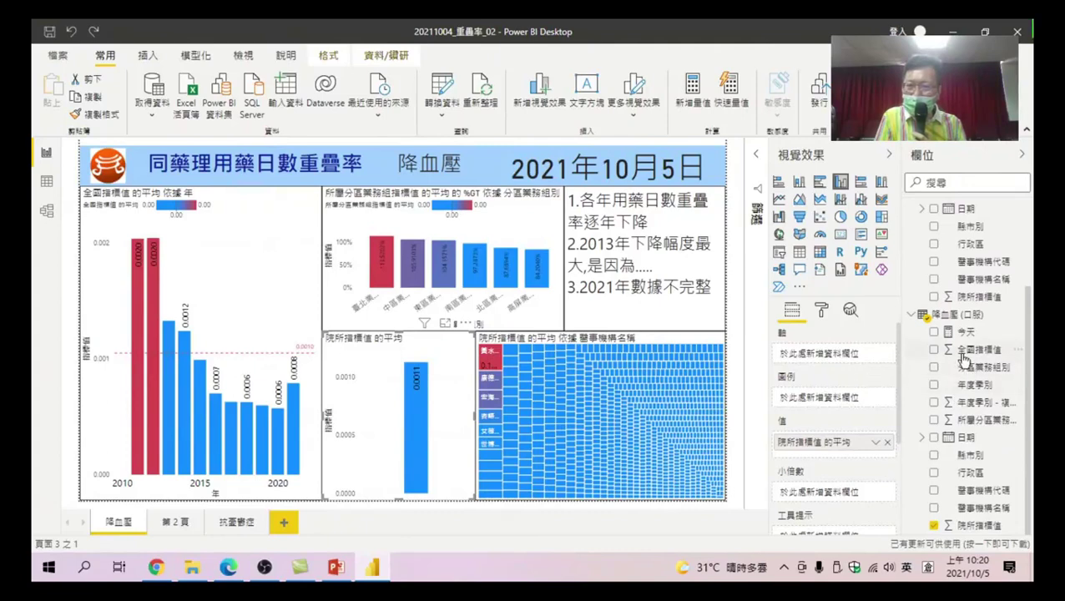
left_click(934, 509)
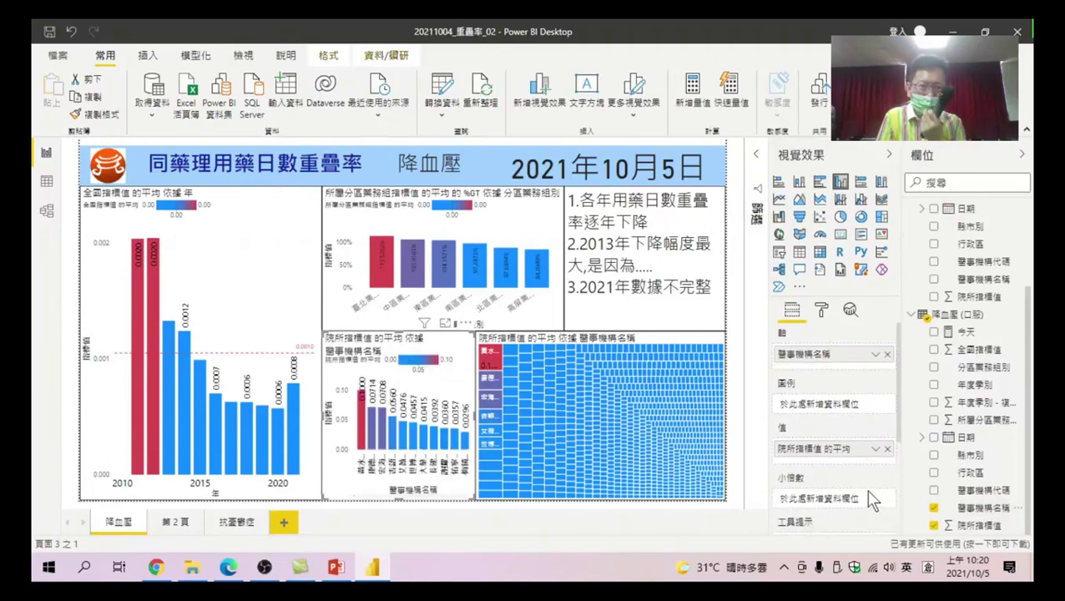
On the 抗憂鬱症 page, set the lower-middle column chart's axis to 抗憂鬱症's 醫事機構名稱.
left_click(240, 523)
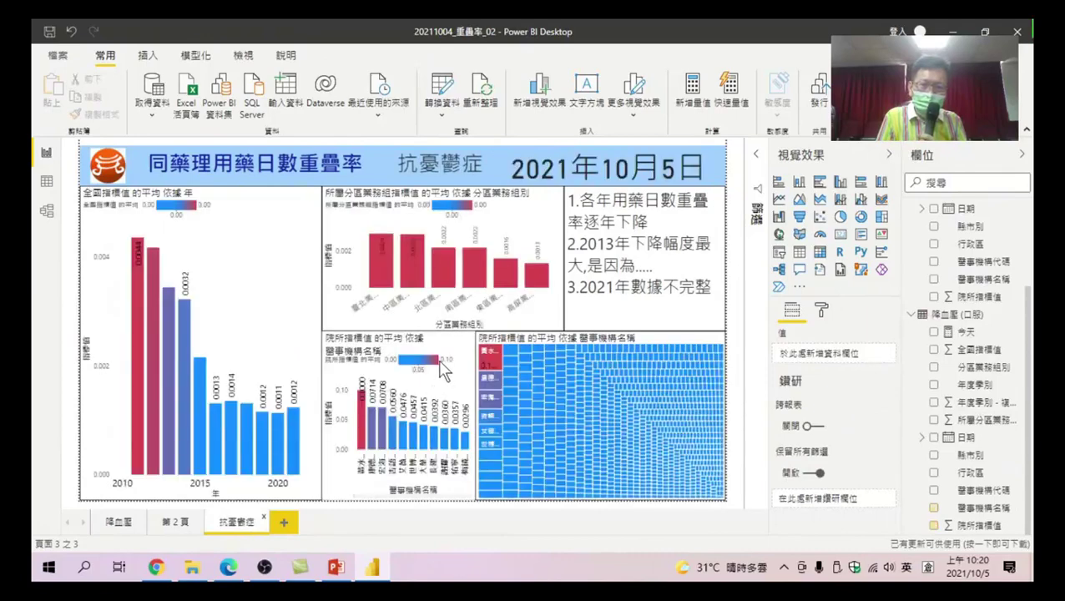
left_click(453, 392)
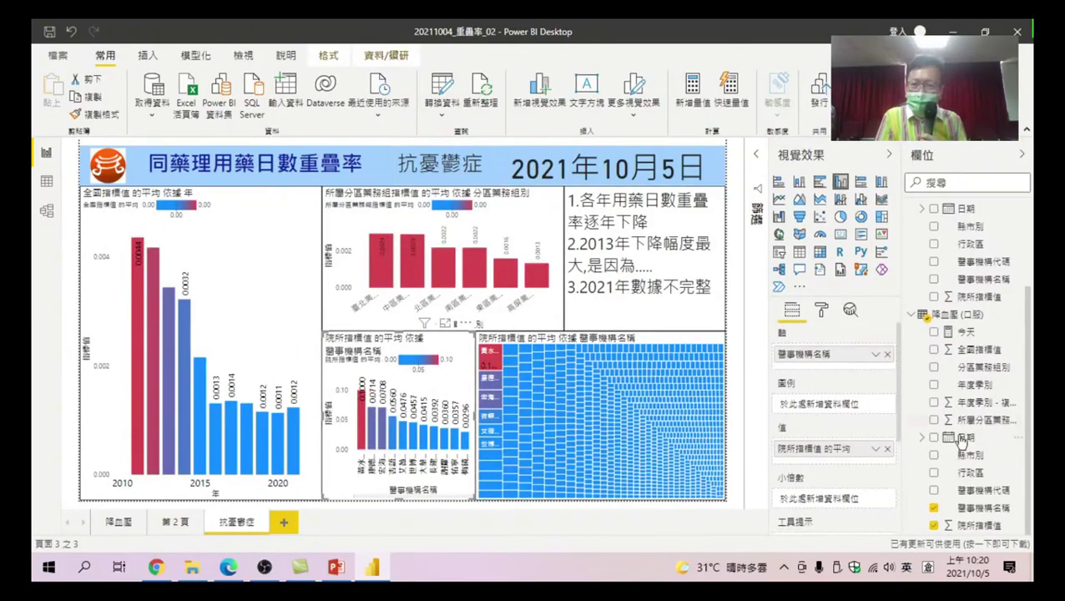
scroll(972, 476, "up", 2)
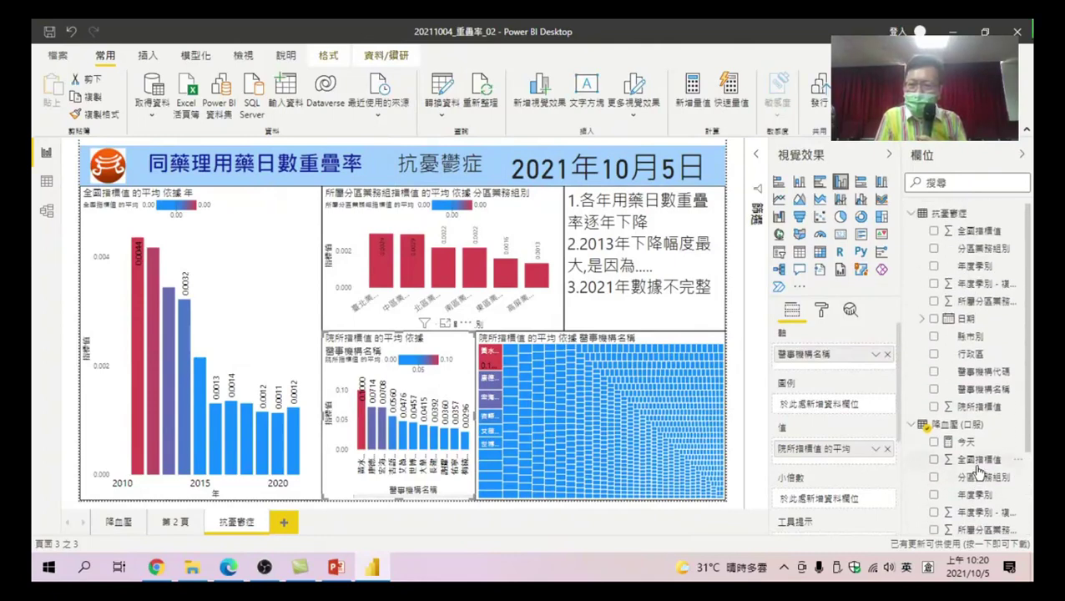
left_click(886, 355)
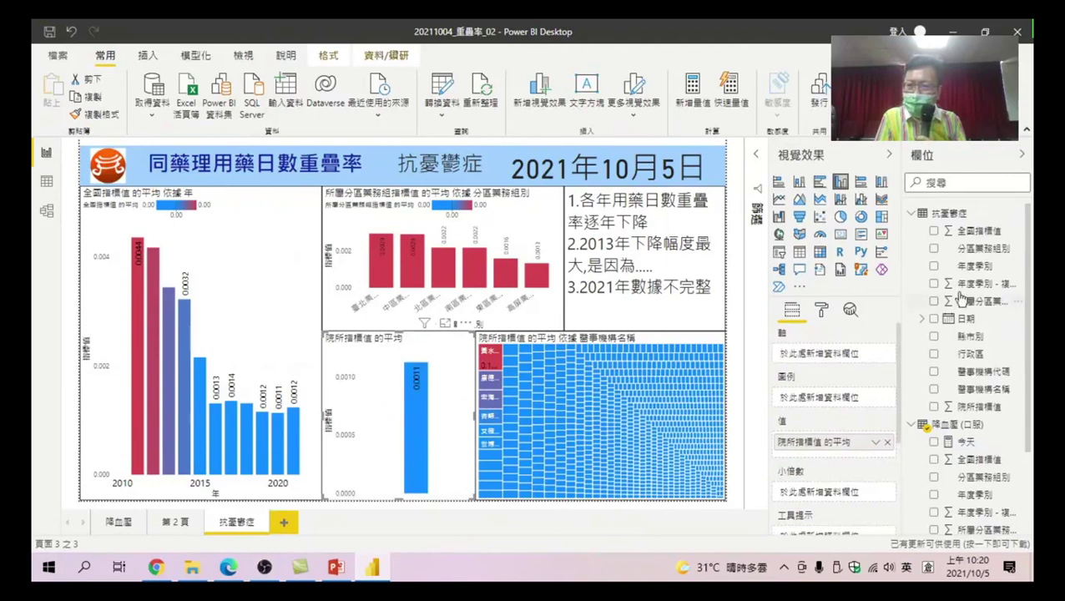
left_click(934, 390)
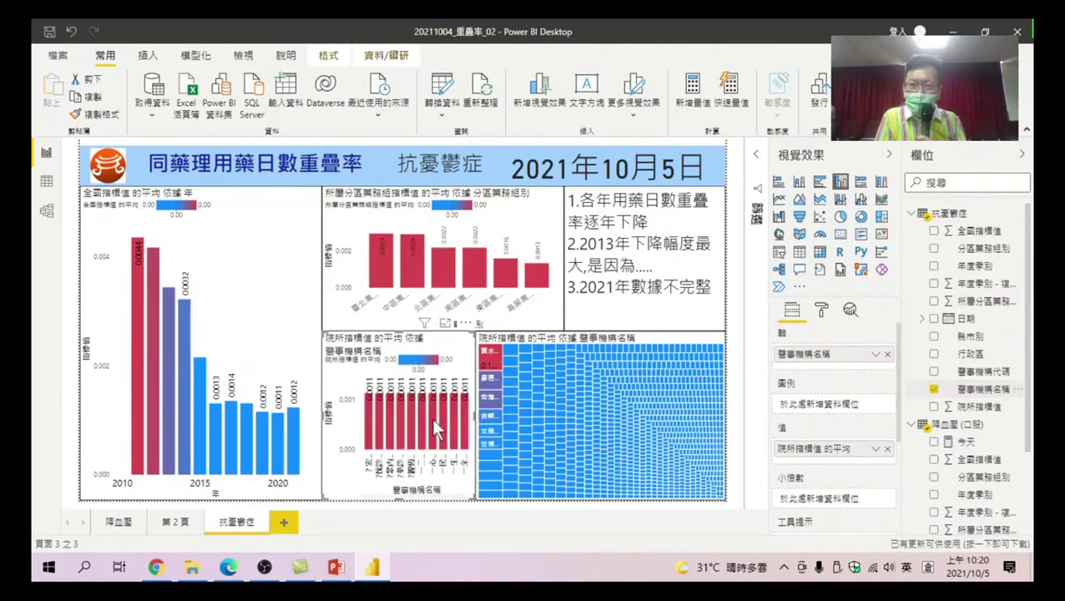
Replace its value with 抗憂鬱症's 院所指標值, summarized as Average.
left_click(887, 448)
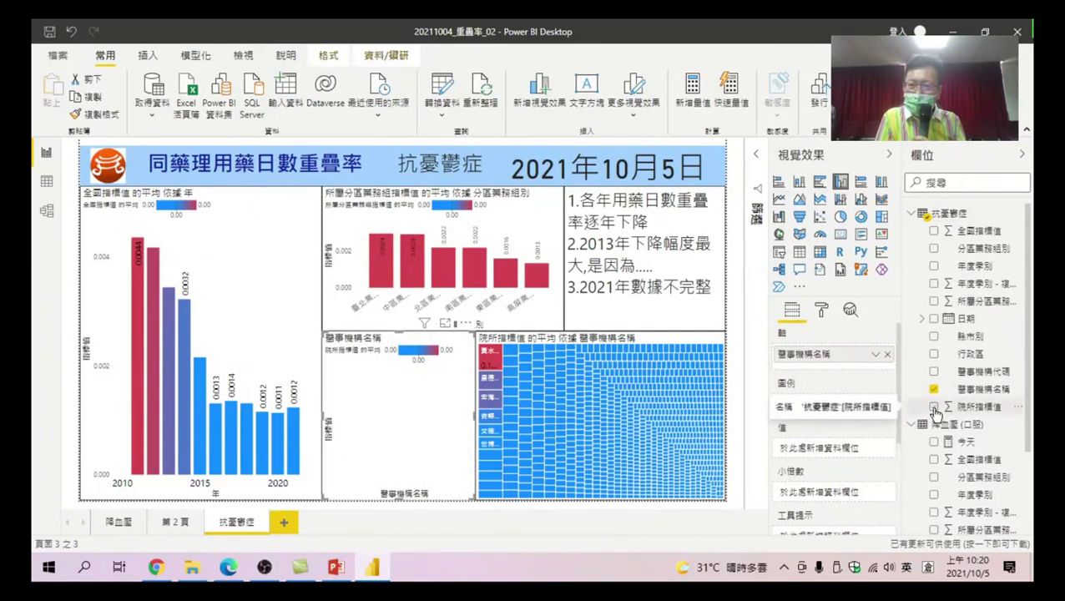
left_click_drag(935, 415, 875, 451)
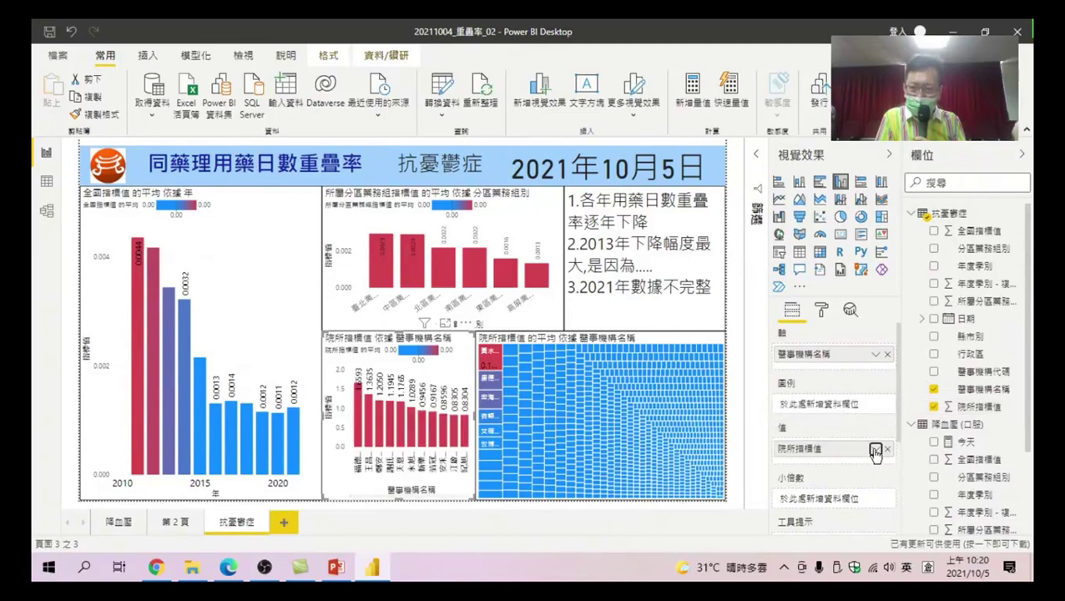
left_click(874, 449)
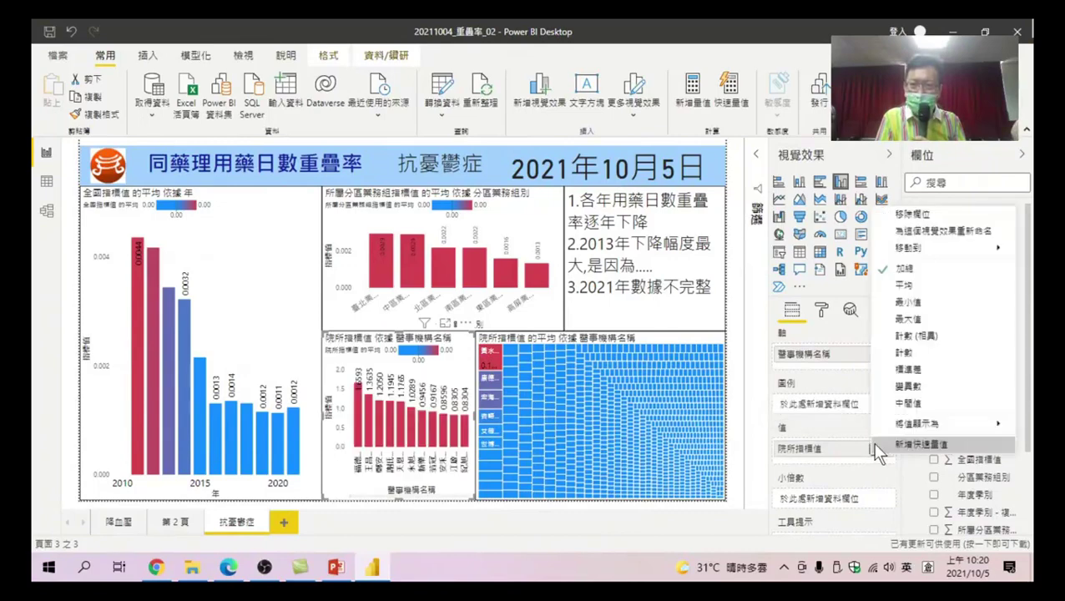
left_click(908, 285)
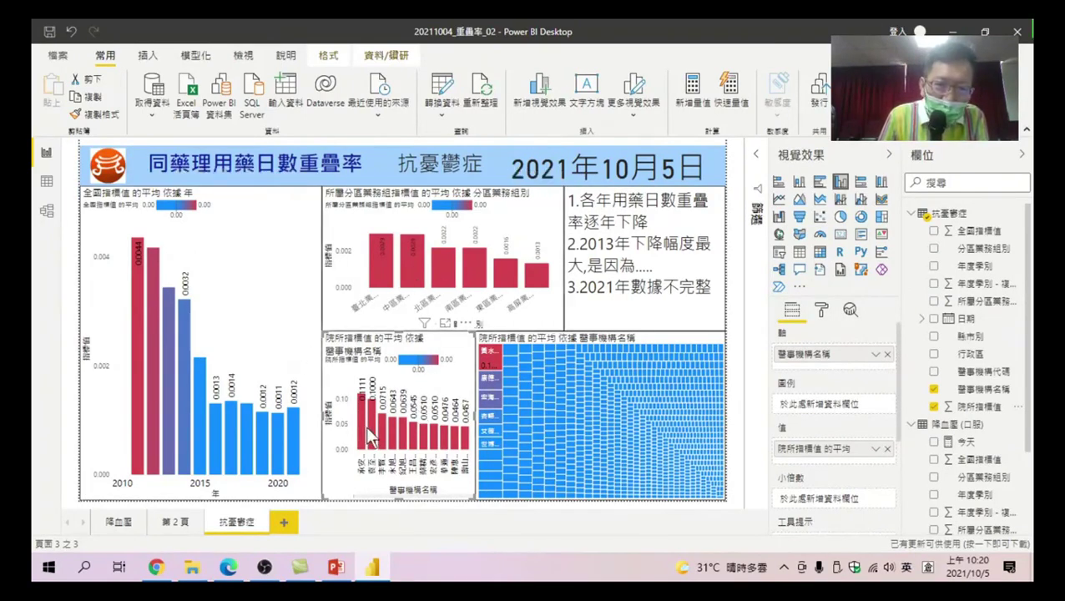
left_click(119, 524)
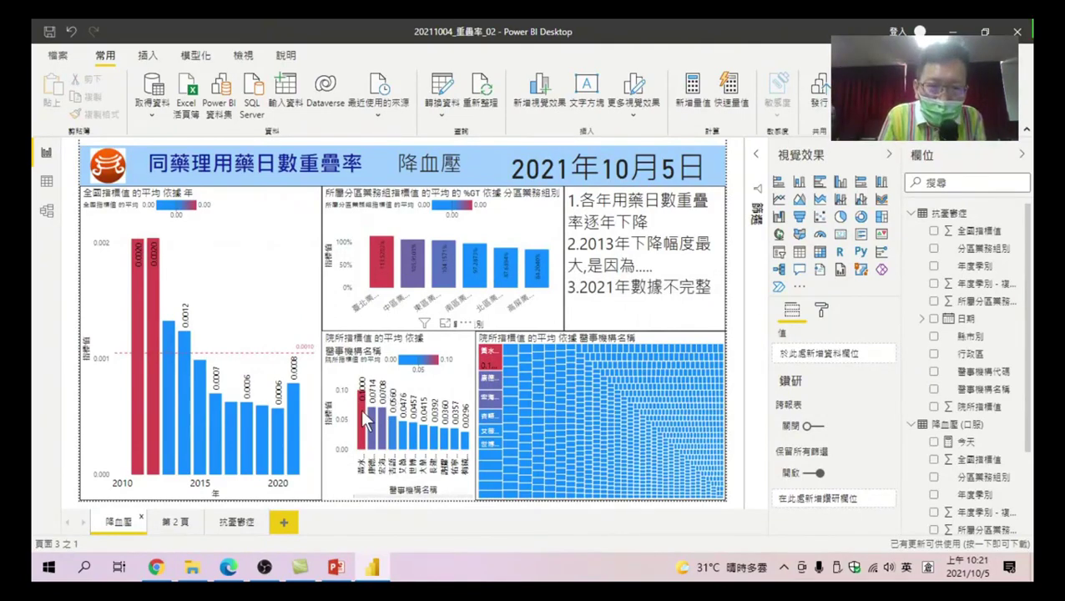
mouse_move(363, 414)
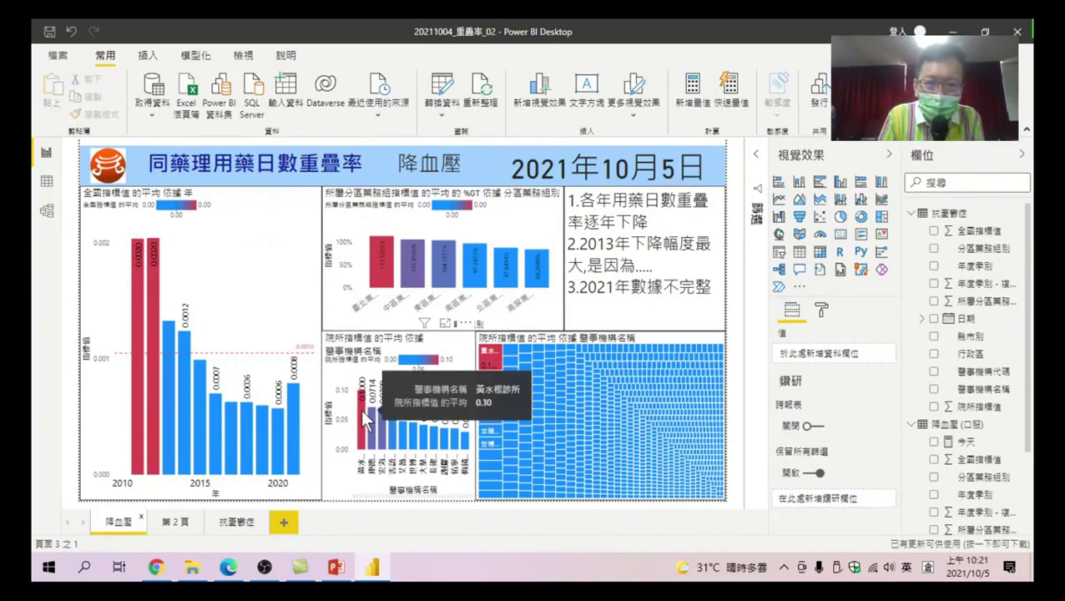
left_click(235, 524)
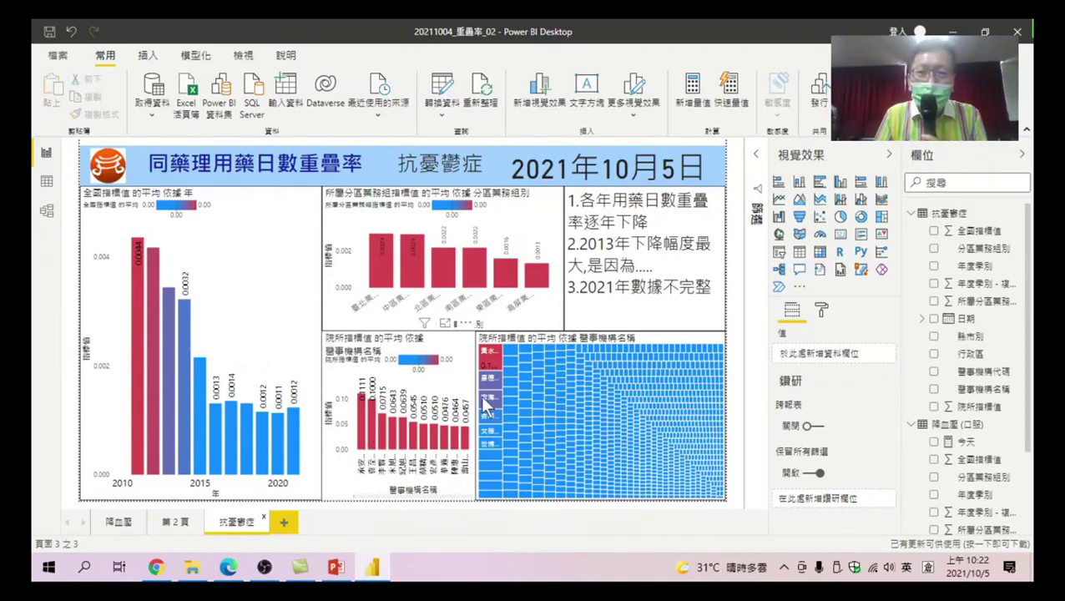
Regroup the treemap by 抗憂鬱症's 醫事機構名稱 and size it by average 院所指標值.
left_click(661, 346)
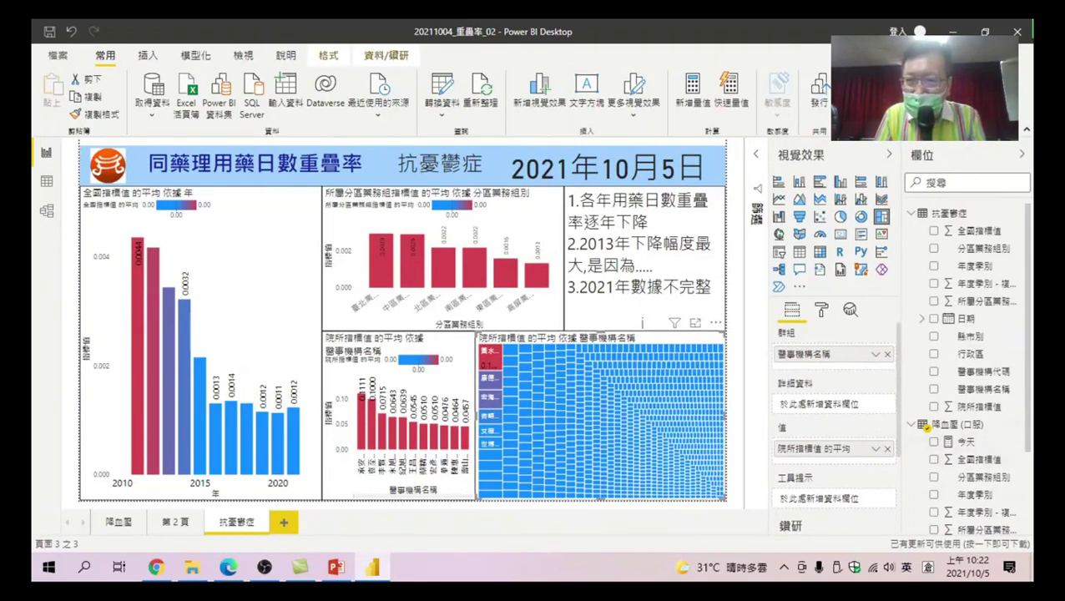
left_click(888, 357)
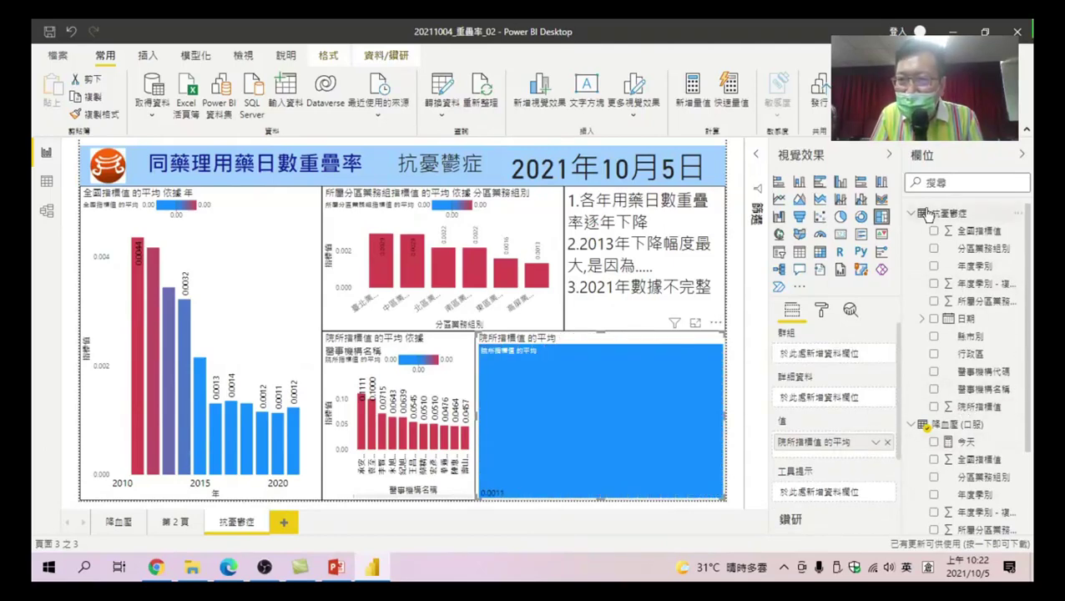
left_click(934, 391)
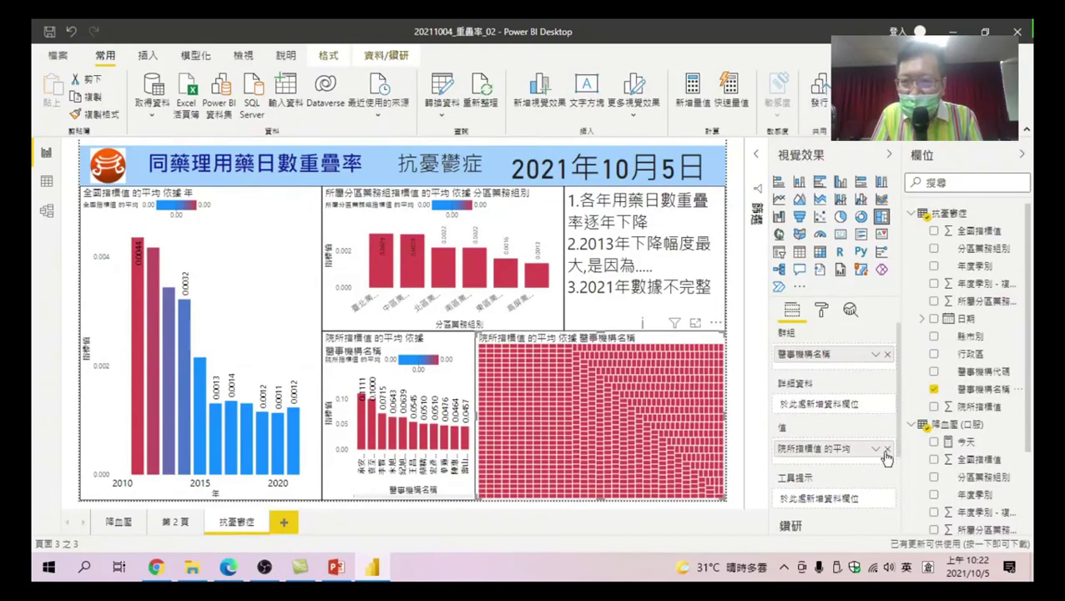
left_click(887, 449)
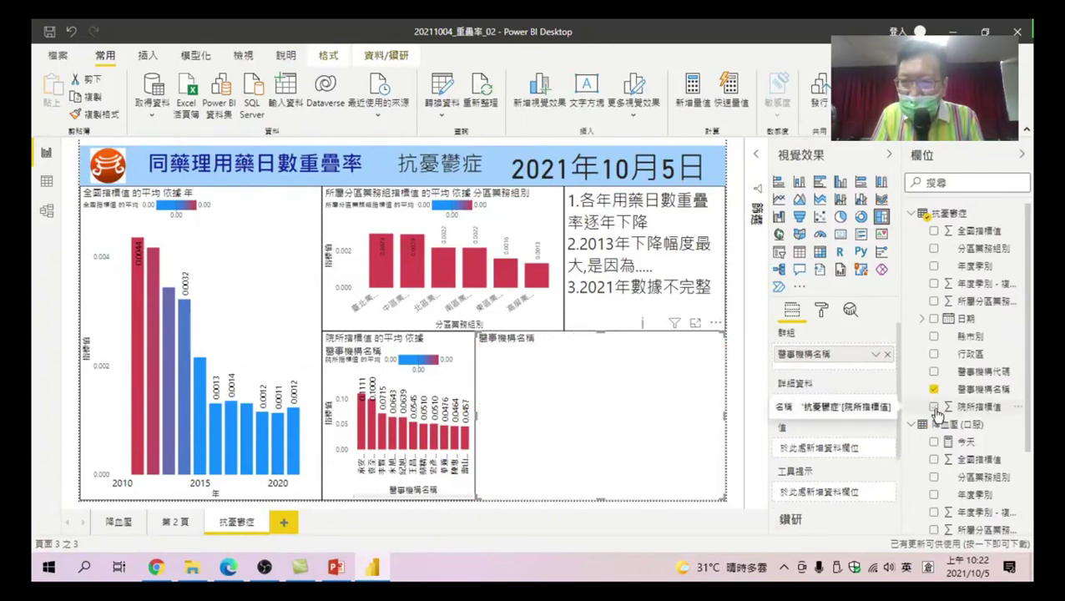
left_click_drag(935, 412, 876, 451)
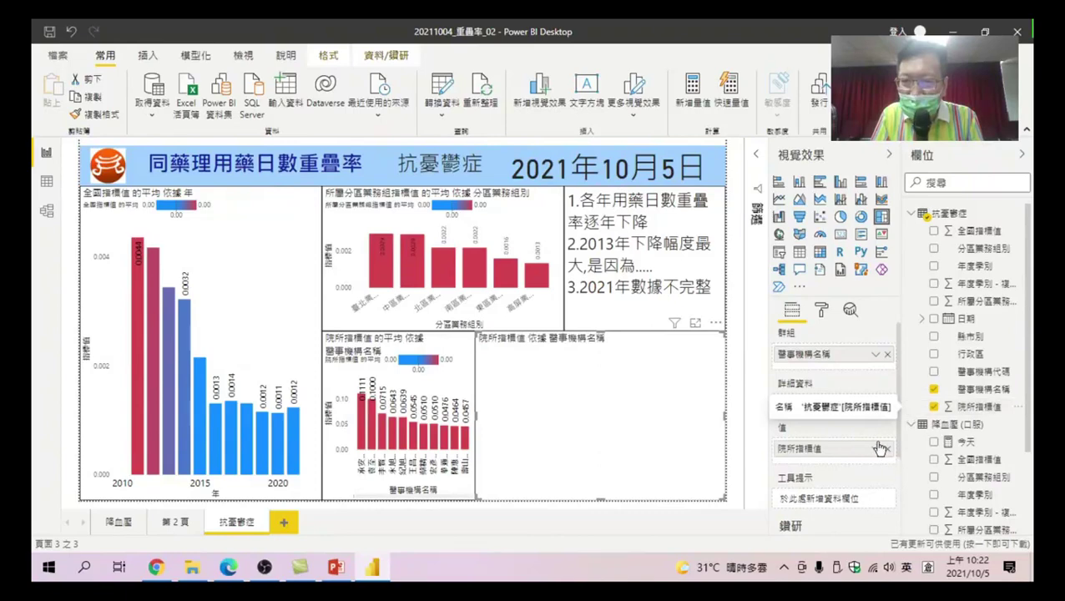
left_click(874, 449)
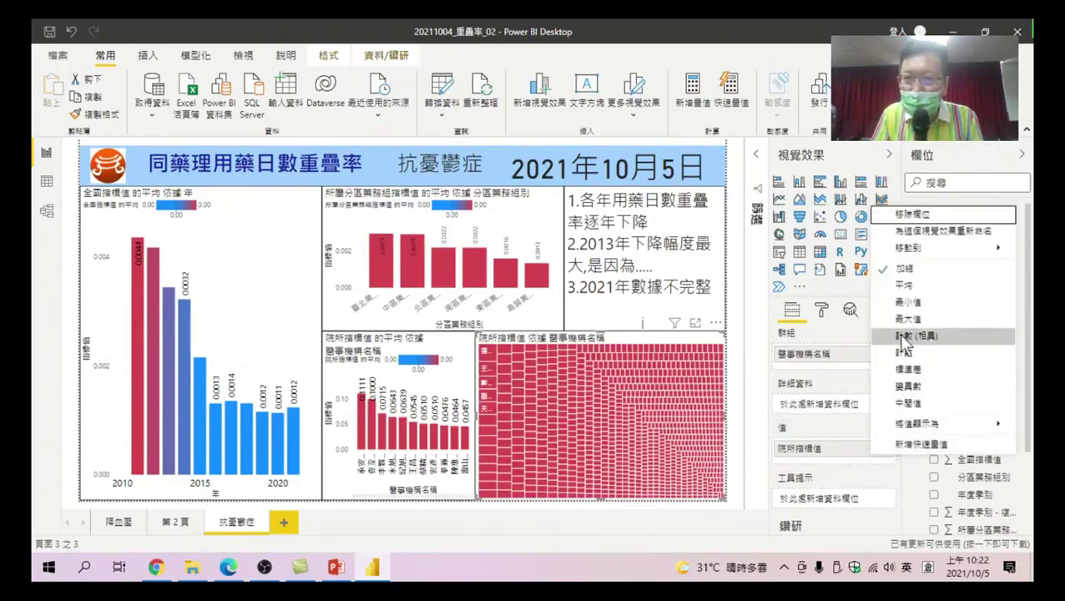
left_click(904, 287)
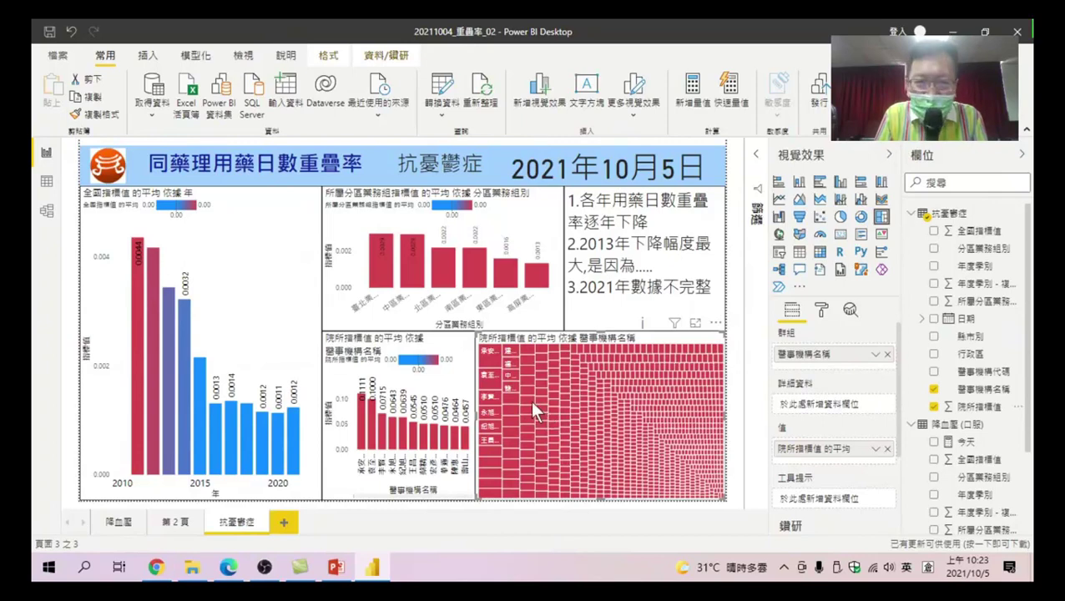
mouse_move(541, 411)
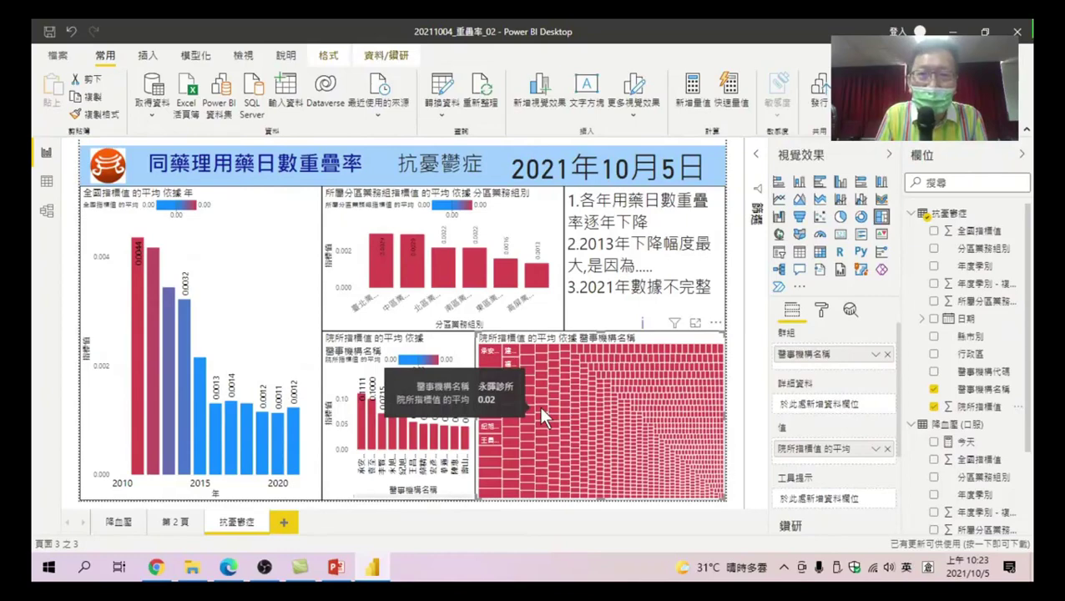
Filter the treemap to institutions whose average 院所指標值 is greater than 0.02.
left_click(758, 157)
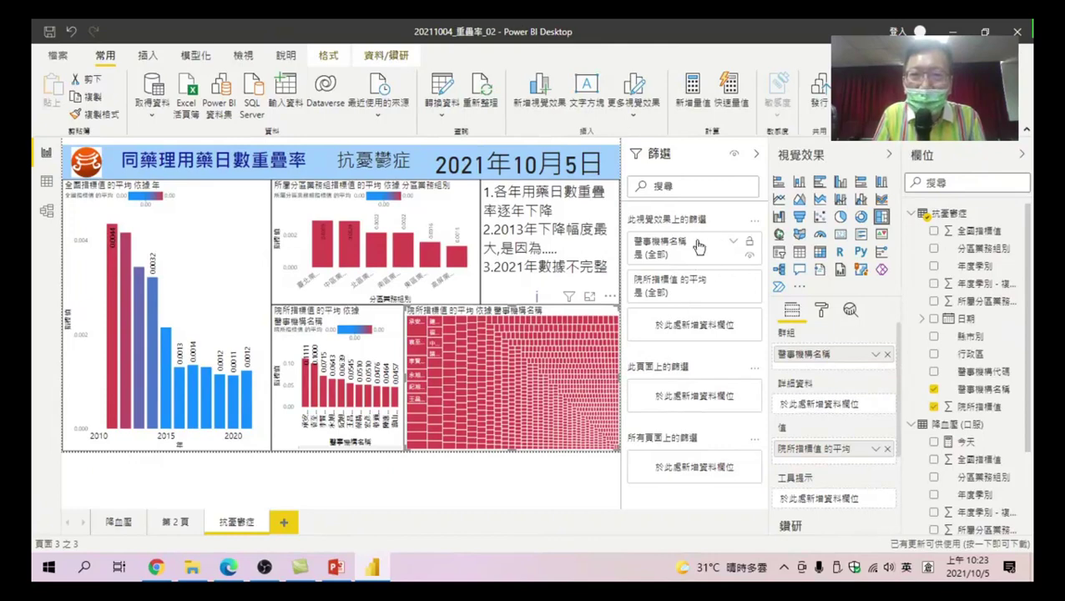
left_click(735, 282)
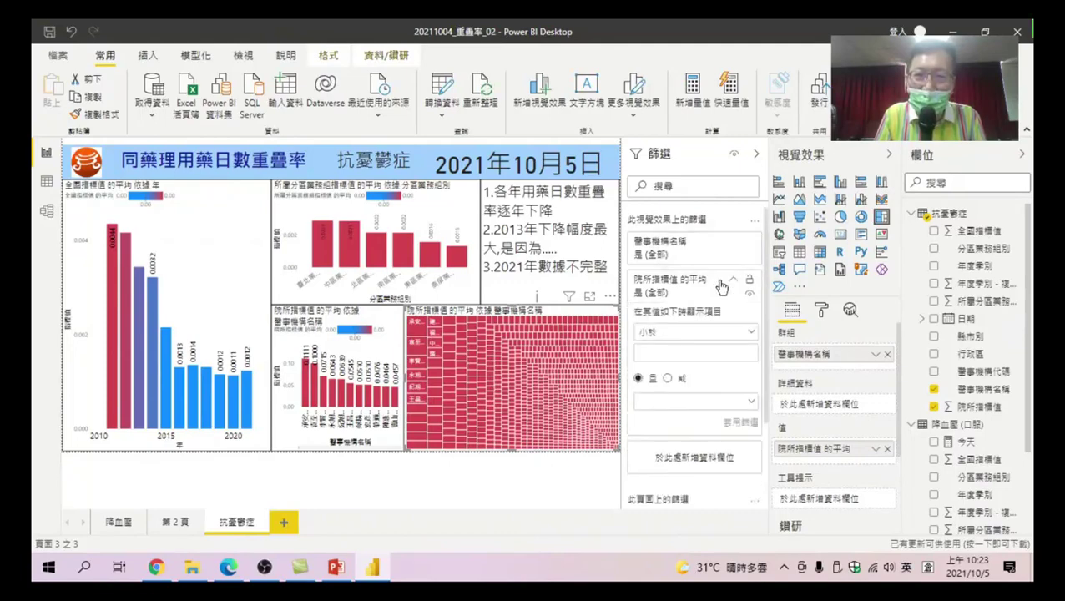
left_click(662, 334)
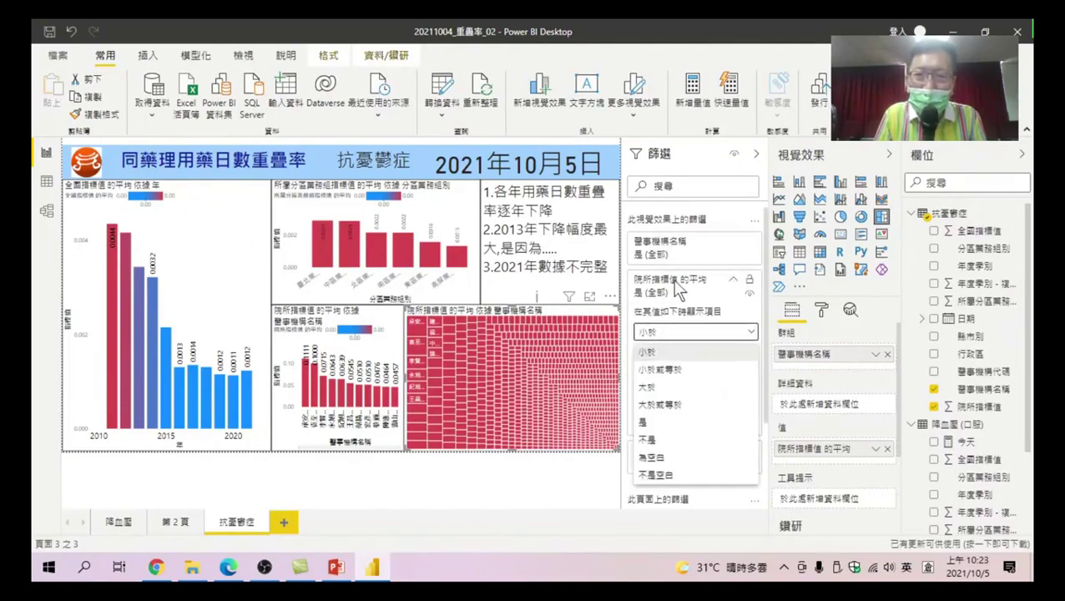
left_click(653, 388)
left_click(668, 333)
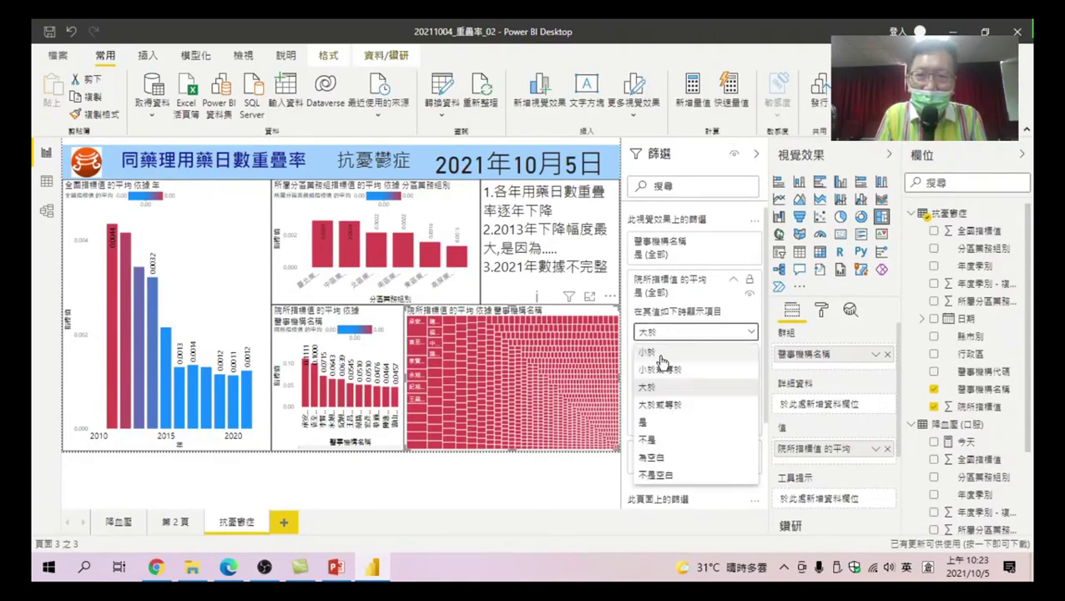
left_click(653, 387)
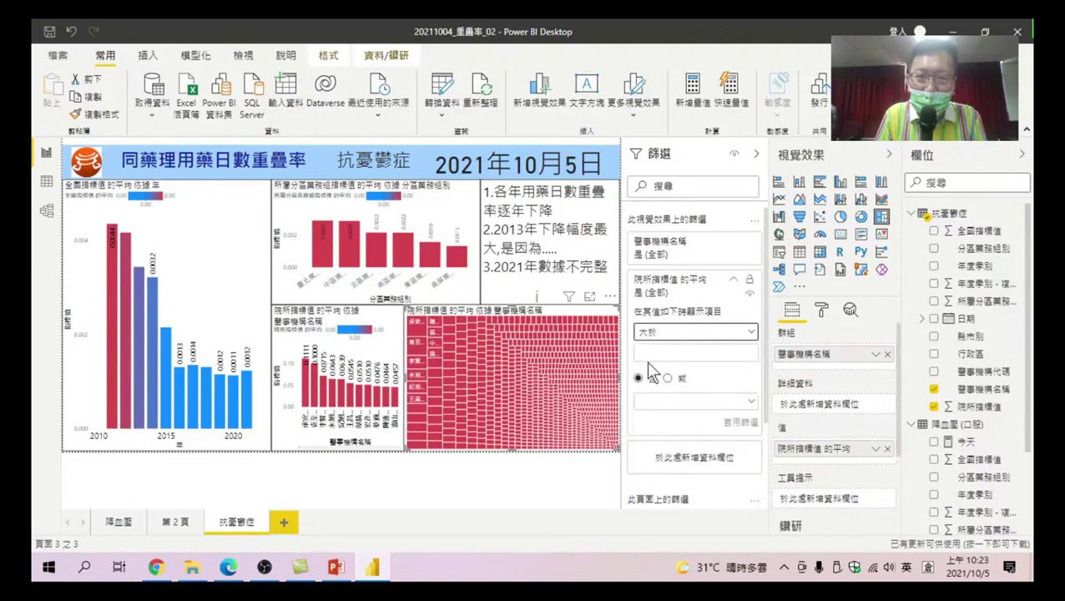
left_click(668, 353)
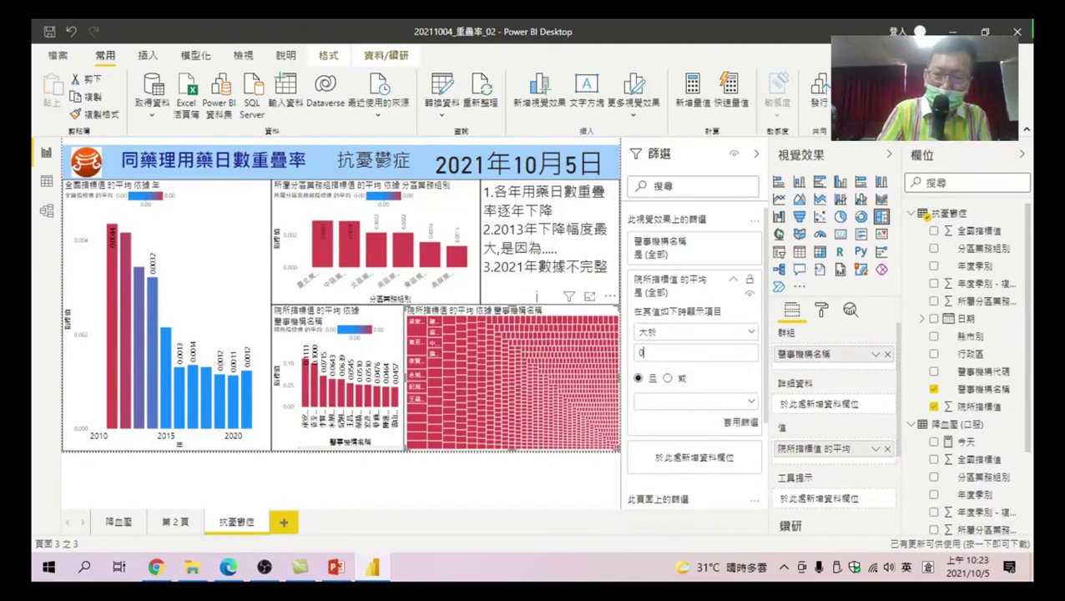
type("0.02")
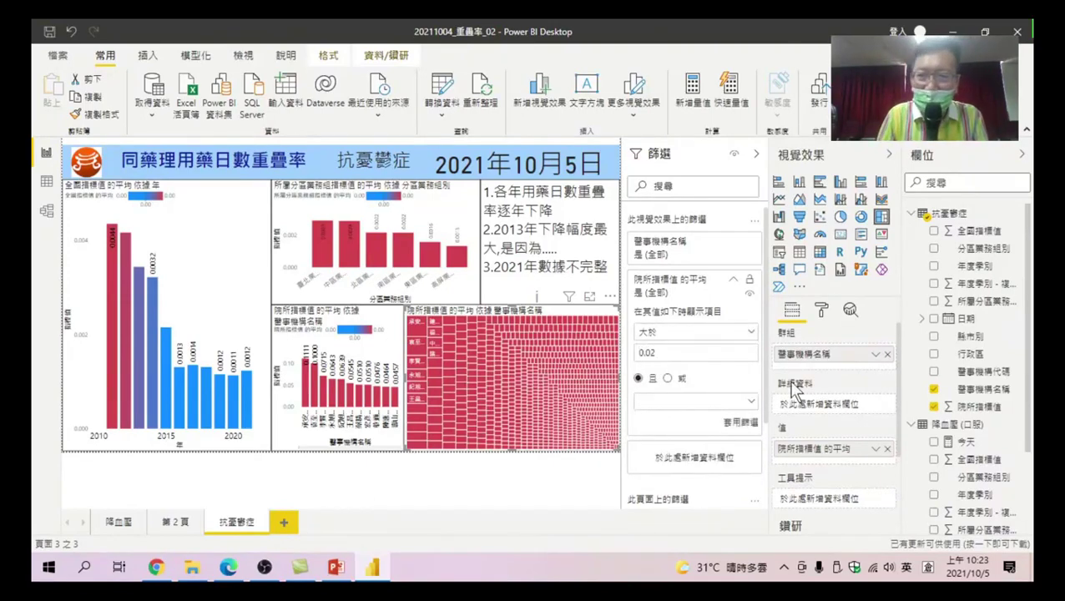
left_click(739, 423)
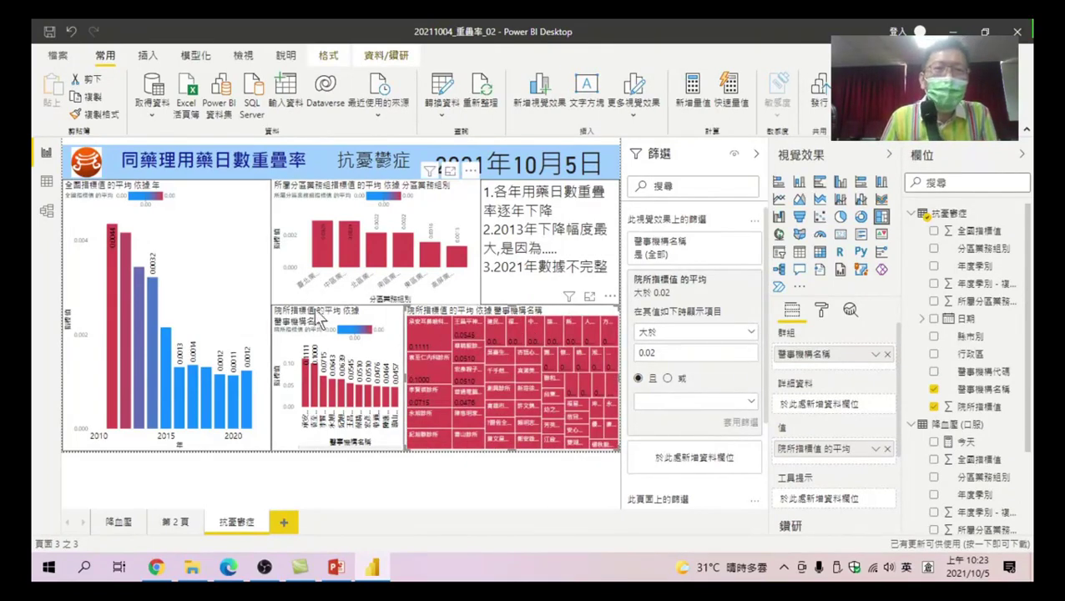
mouse_move(237, 400)
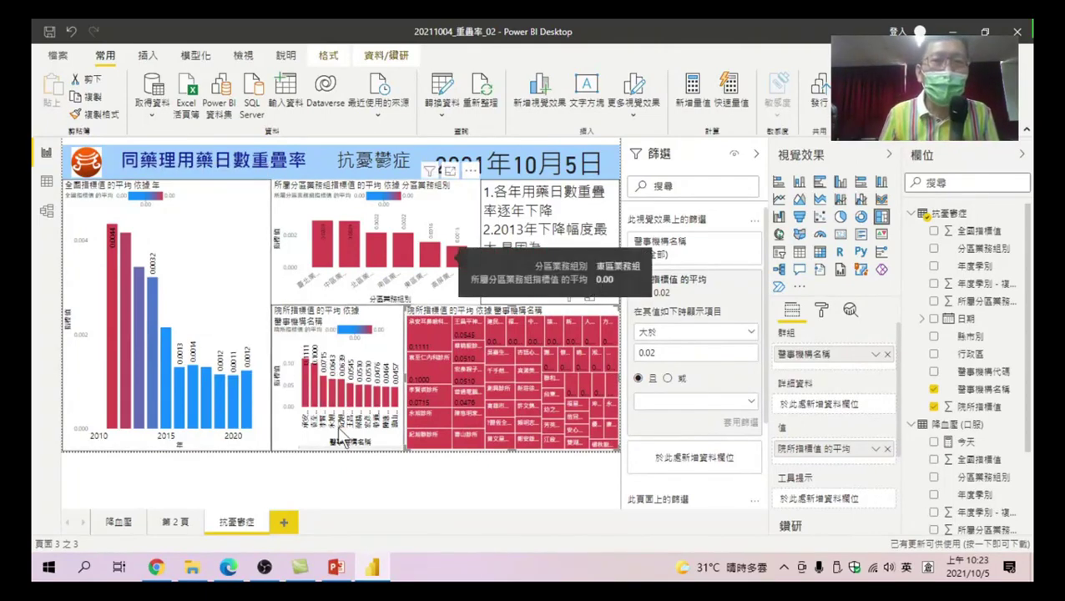
Cross-filter the page to 2020 via the year chart's 2020 column, then select the region chart.
left_click(238, 398)
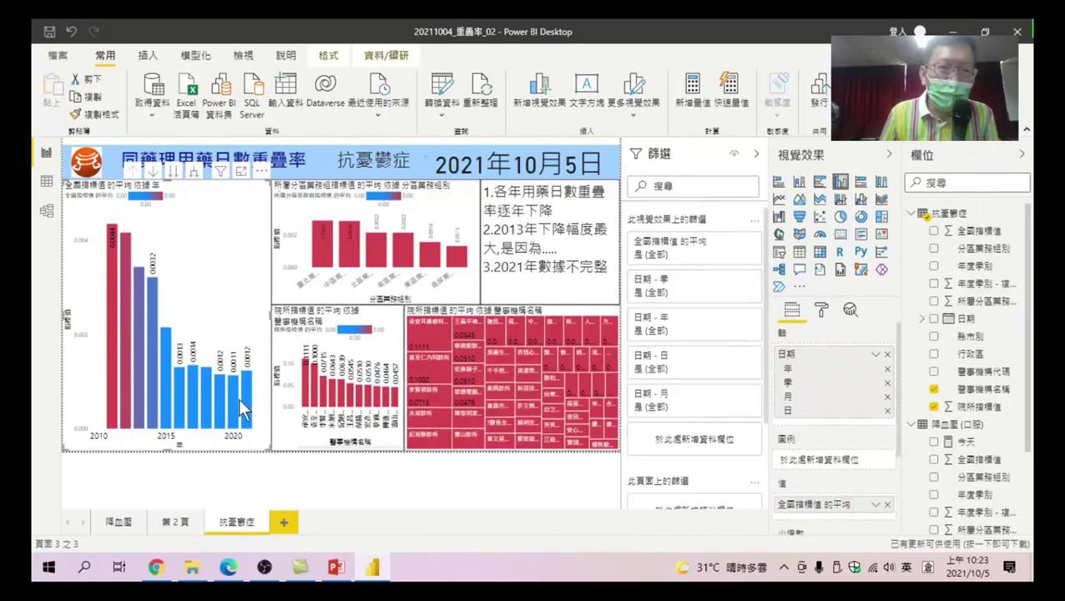
left_click(233, 397)
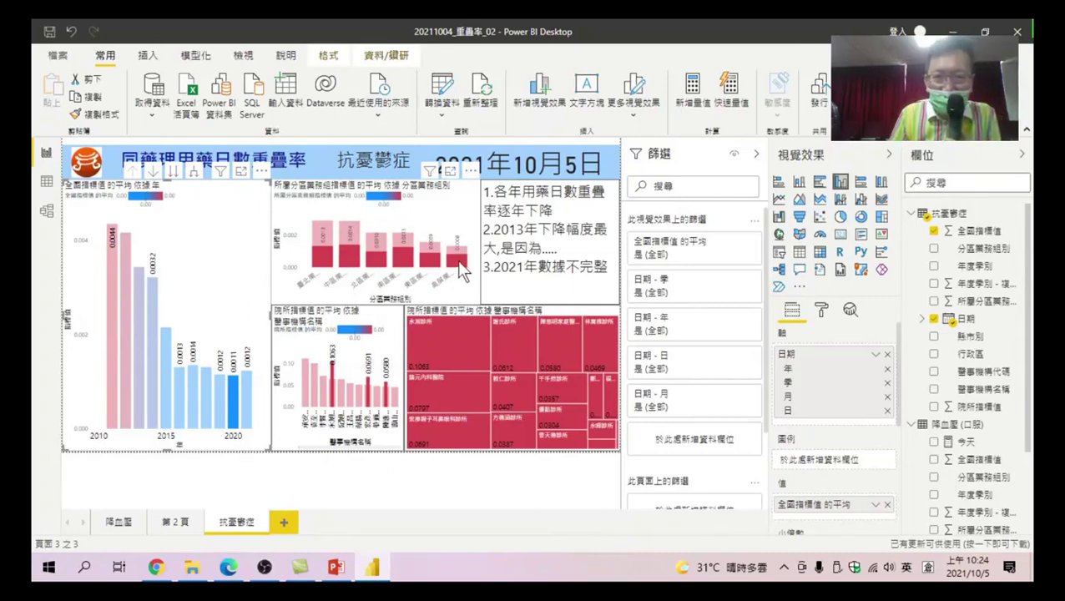
left_click(434, 198)
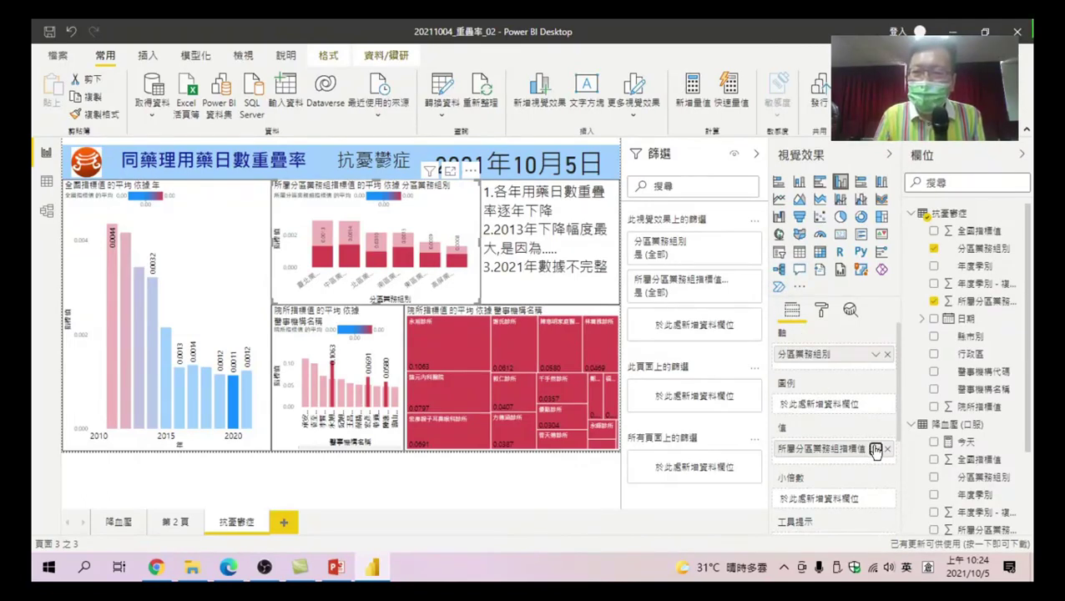
Show the region chart's average 所屬分區業務組指標值 as Percent of grand total.
left_click(875, 449)
mouse_move(907, 424)
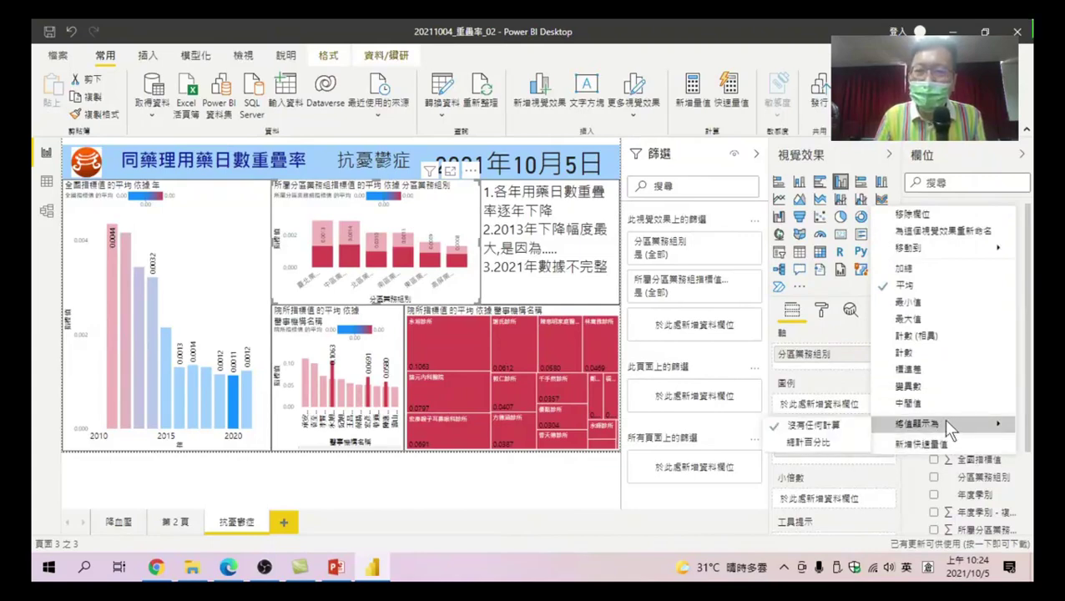
left_click(826, 439)
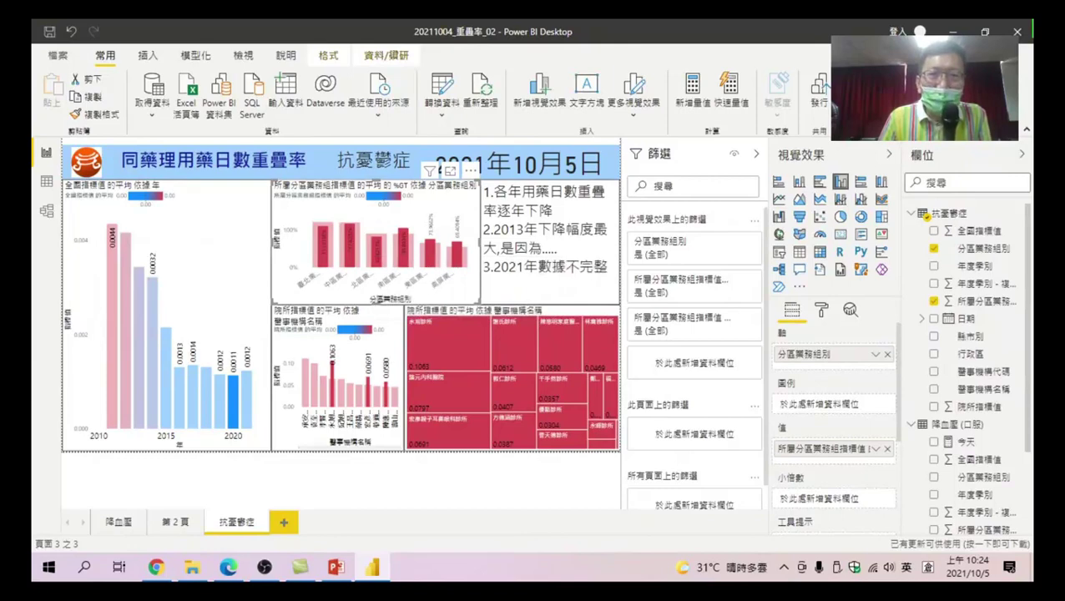
mouse_move(405, 257)
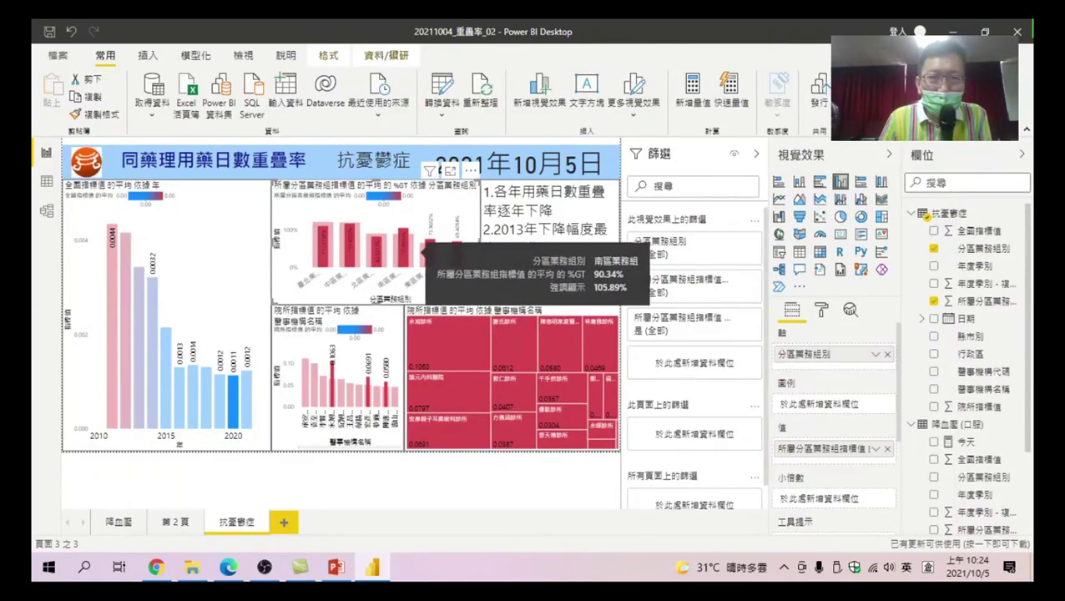
mouse_move(415, 275)
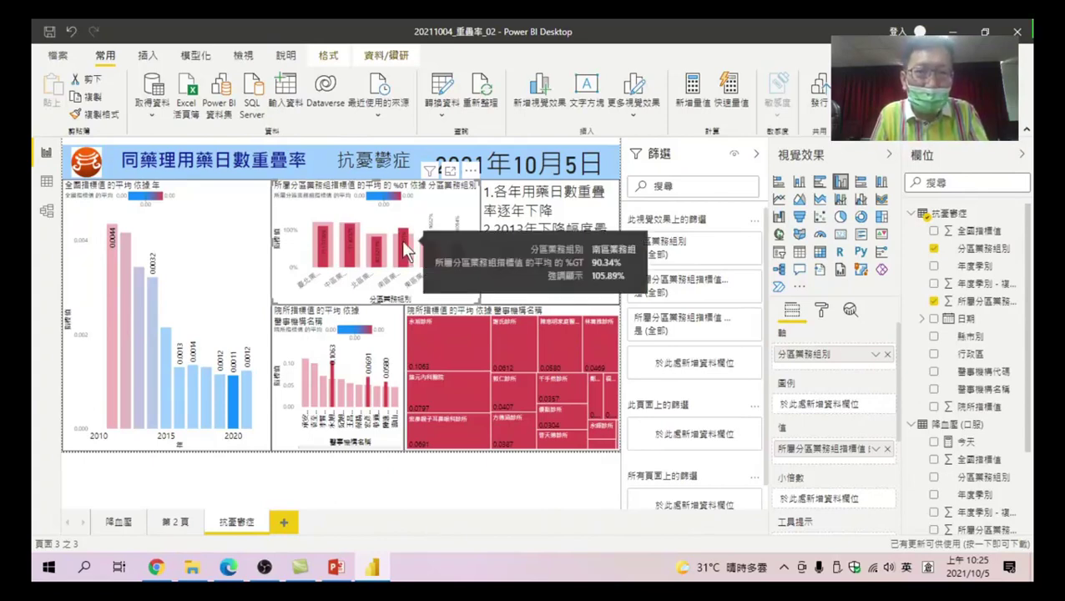
Cross-filter the page to 南區業務組 from the region bar chart, narrowing the treemap to one hospital (0.08).
left_click(404, 246)
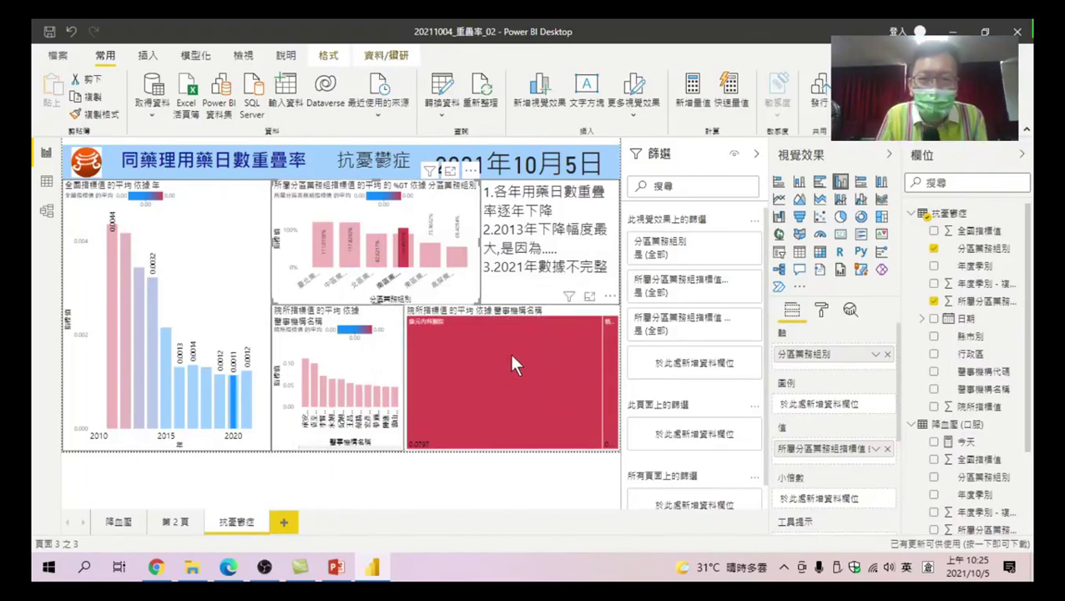
mouse_move(507, 380)
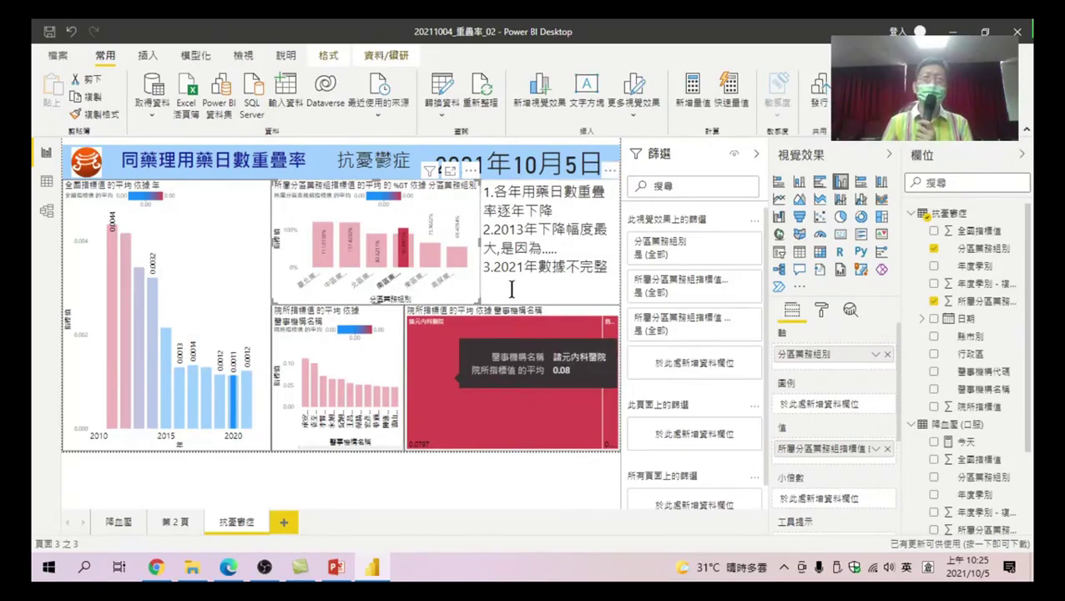
Select 逐年下降 in the notes text box and clear the 南區業務組 highlight via the year chart.
left_click(559, 261)
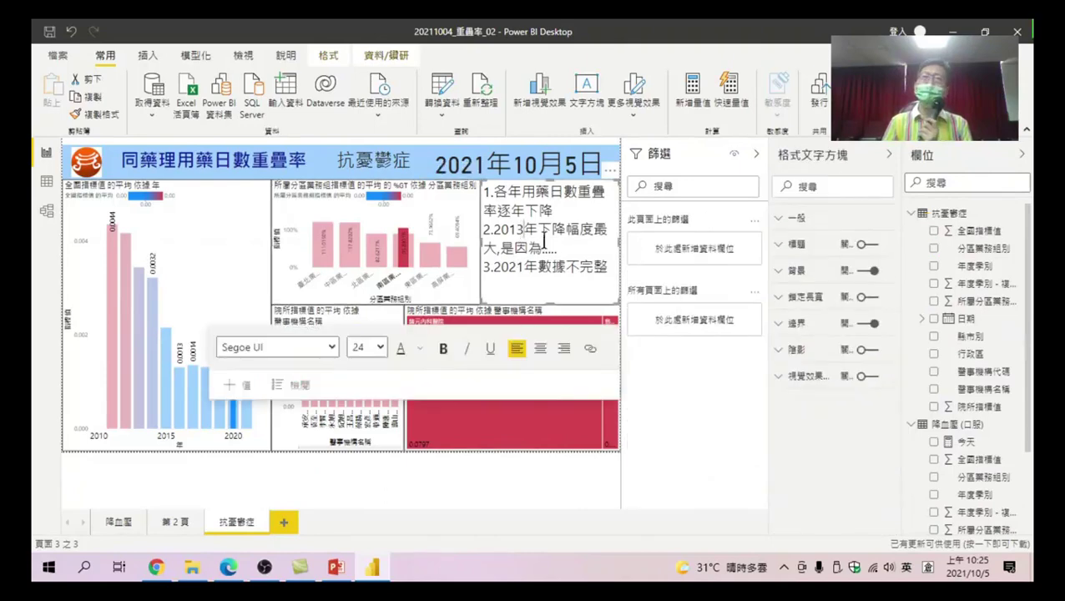
left_click(537, 230)
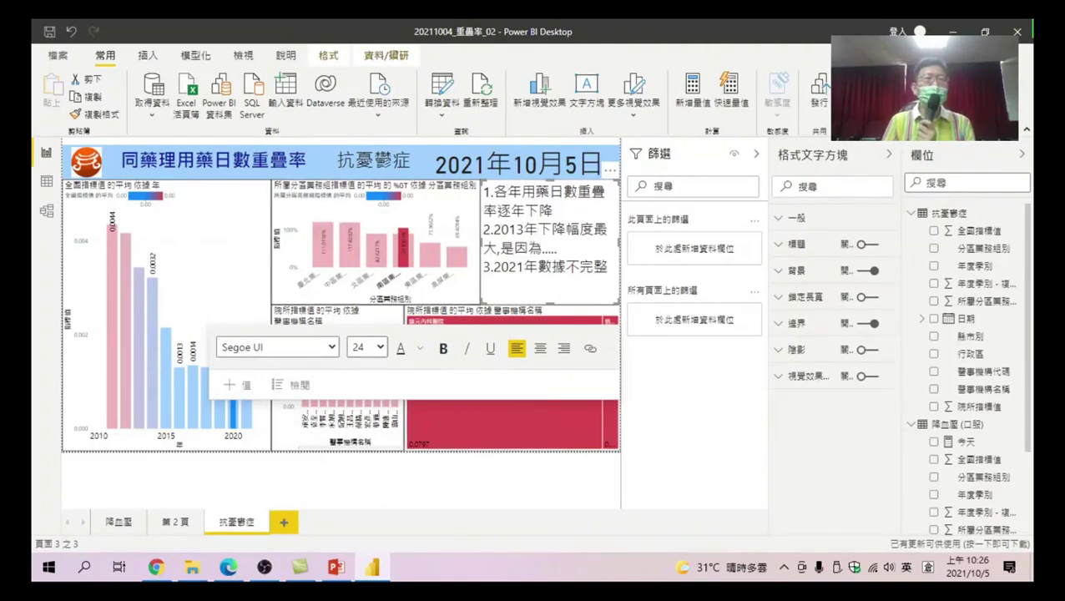
left_click(229, 246)
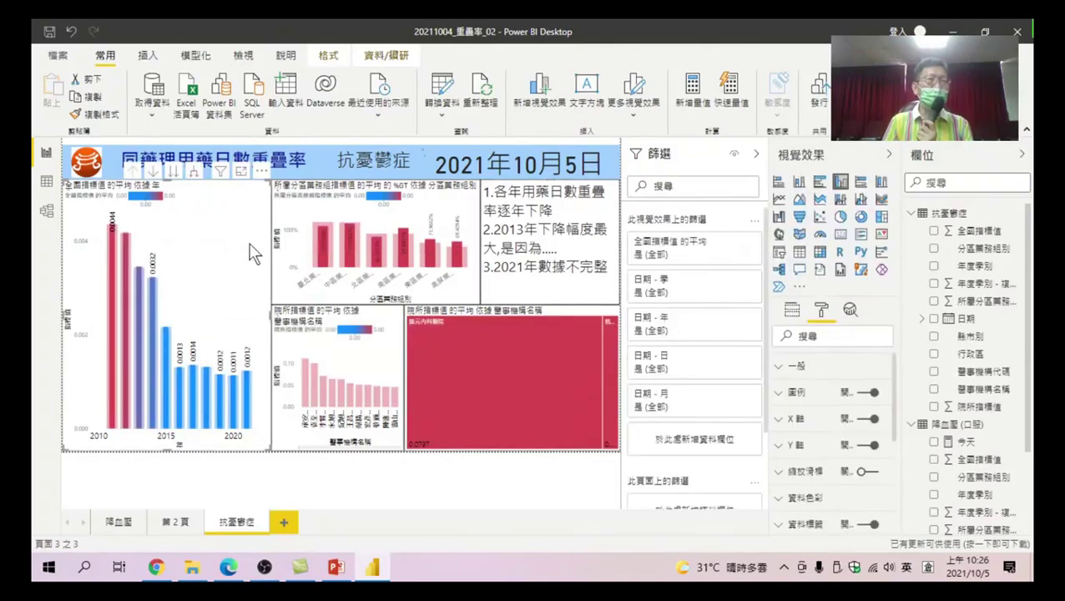
left_click(496, 192)
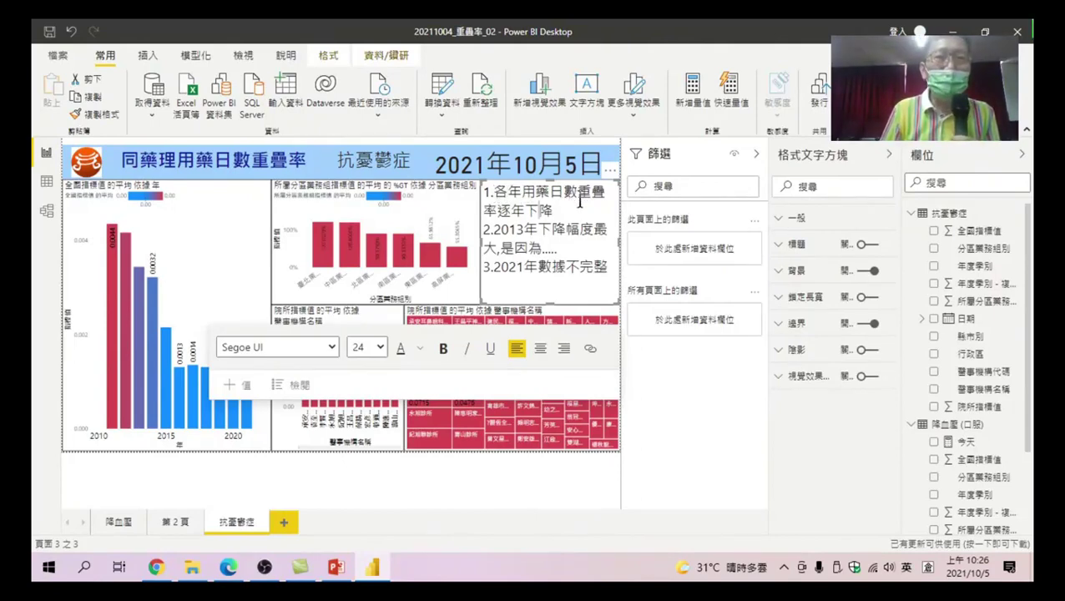
left_click_drag(497, 211, 559, 211)
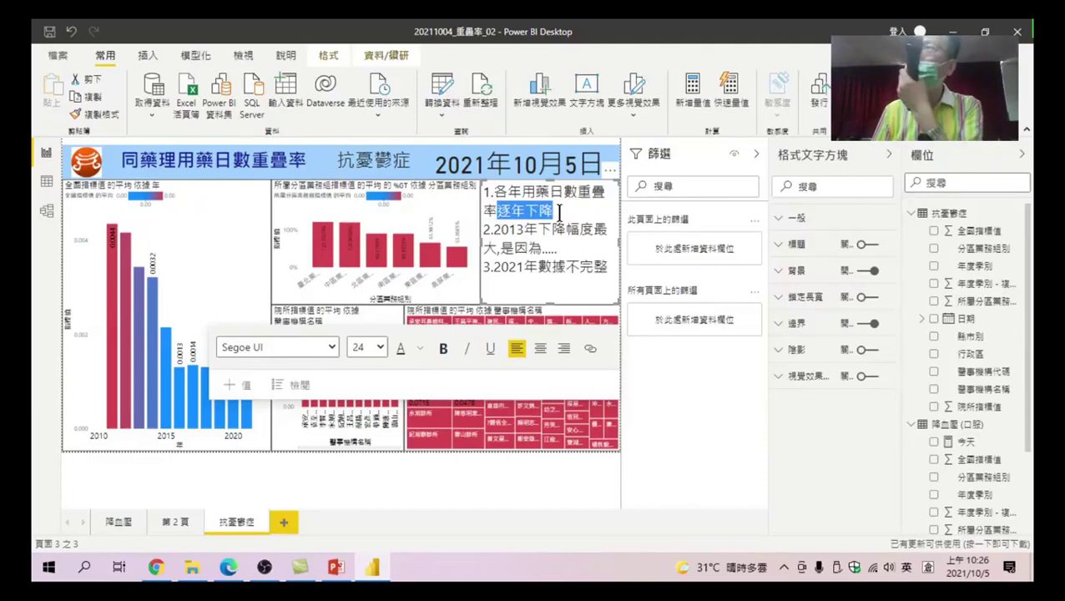
left_click(193, 255)
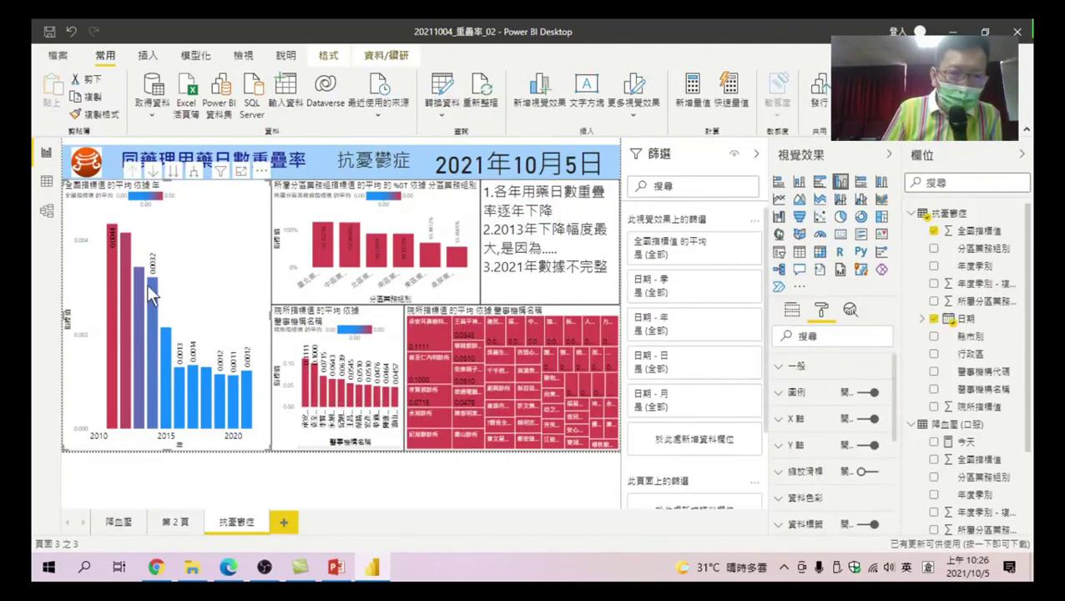
mouse_move(129, 243)
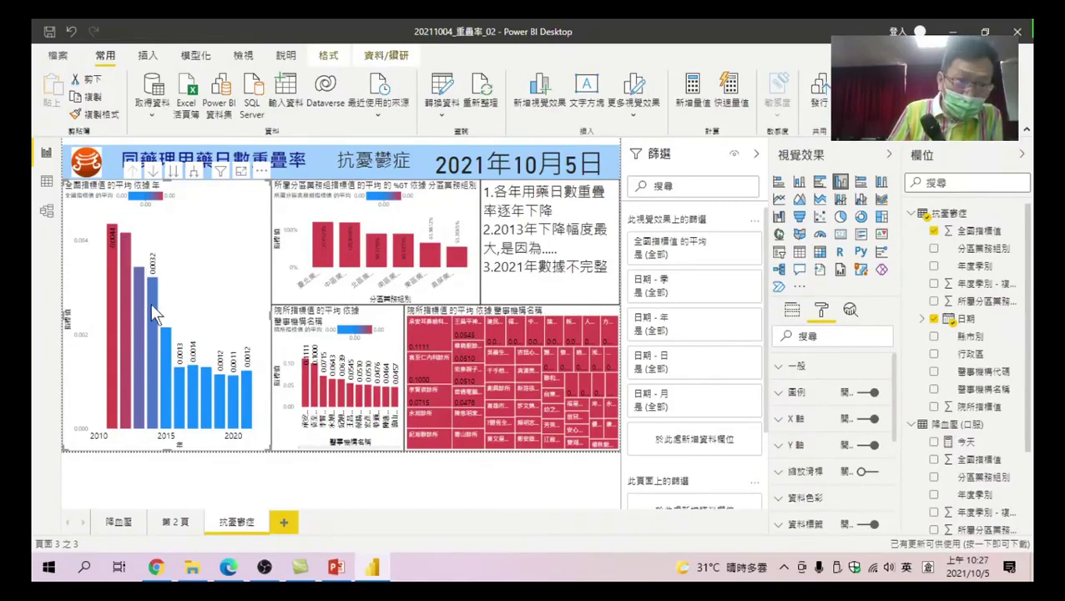
mouse_move(152, 313)
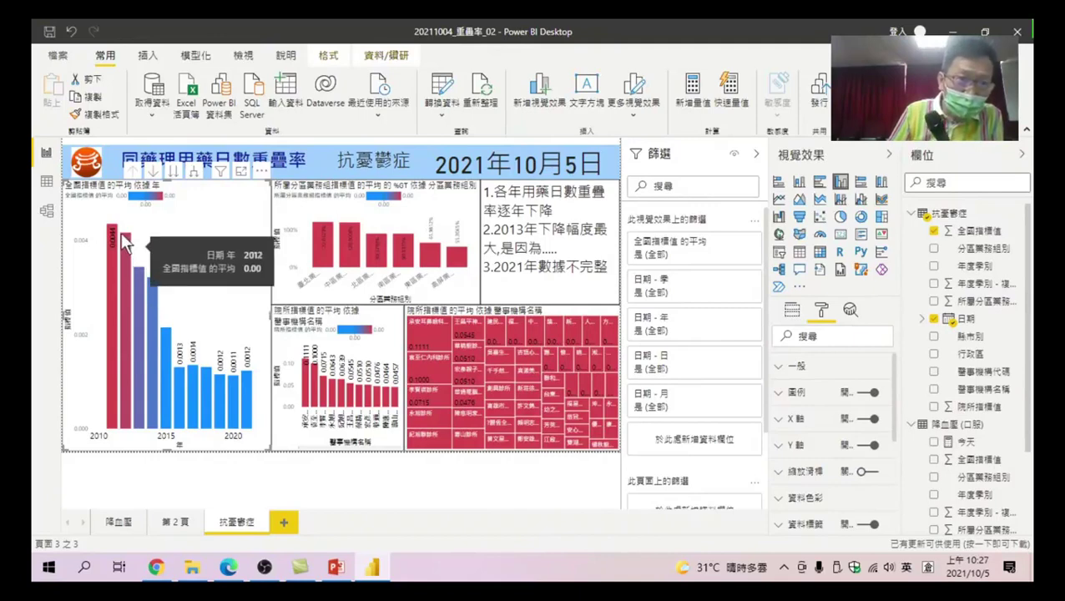
mouse_move(183, 369)
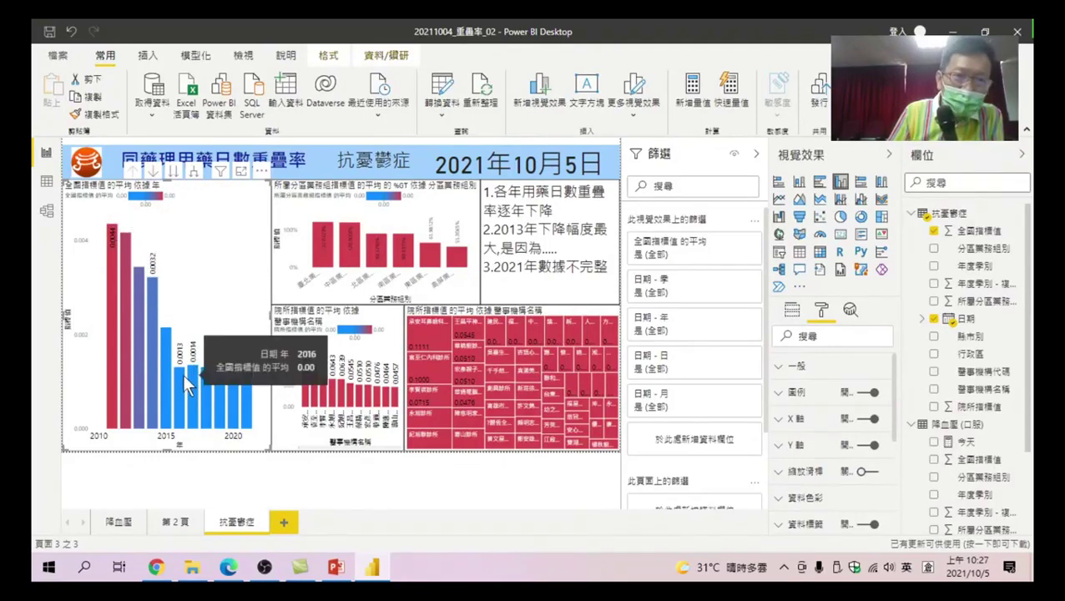